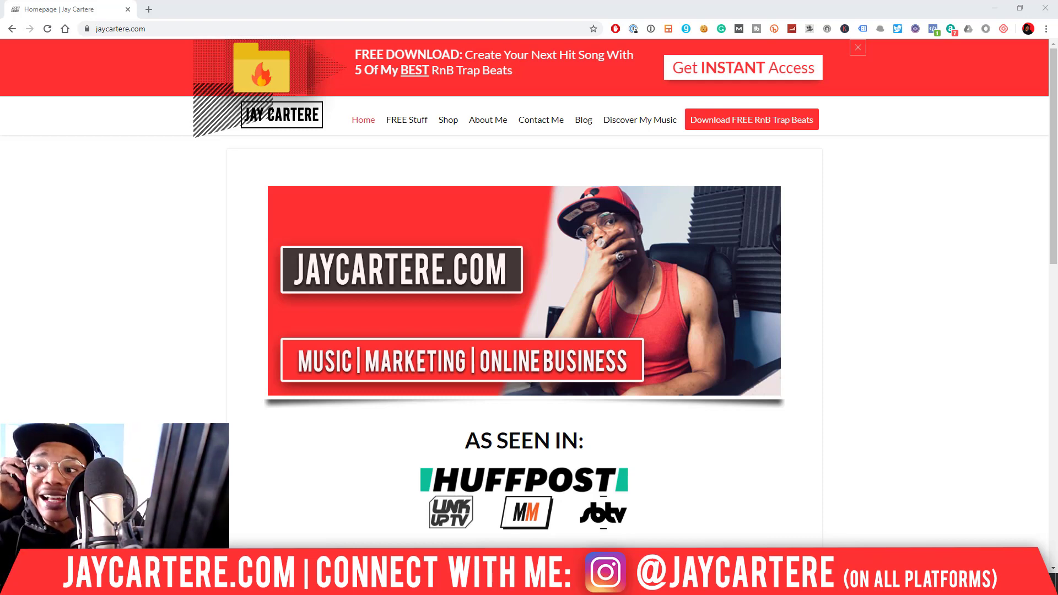
Step: Switch to the open FL Studio project and look over the full playlist arrangement
click(989, 7)
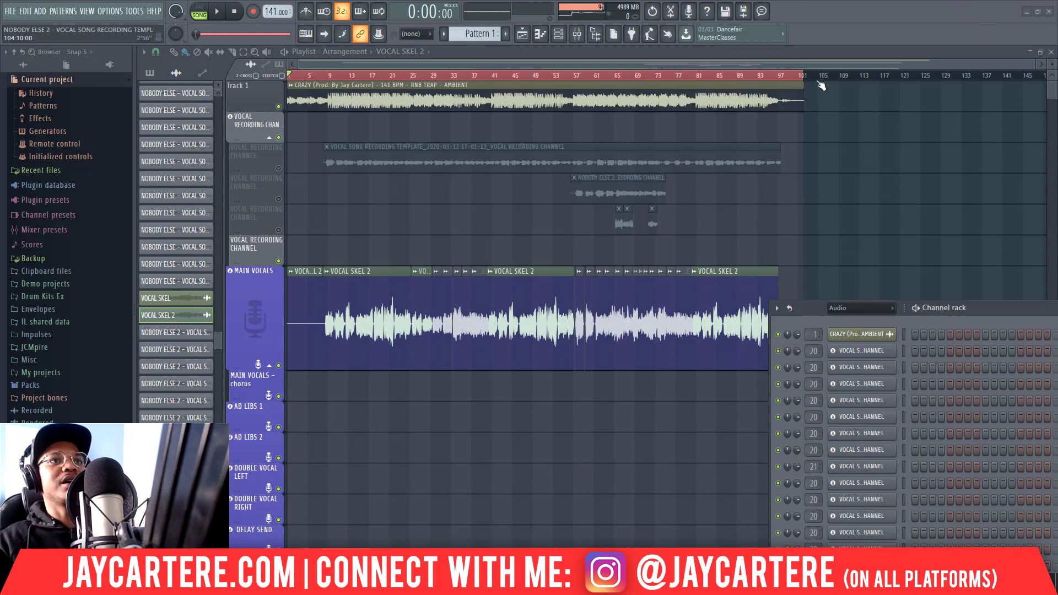
scroll(1037, 66, up, 3)
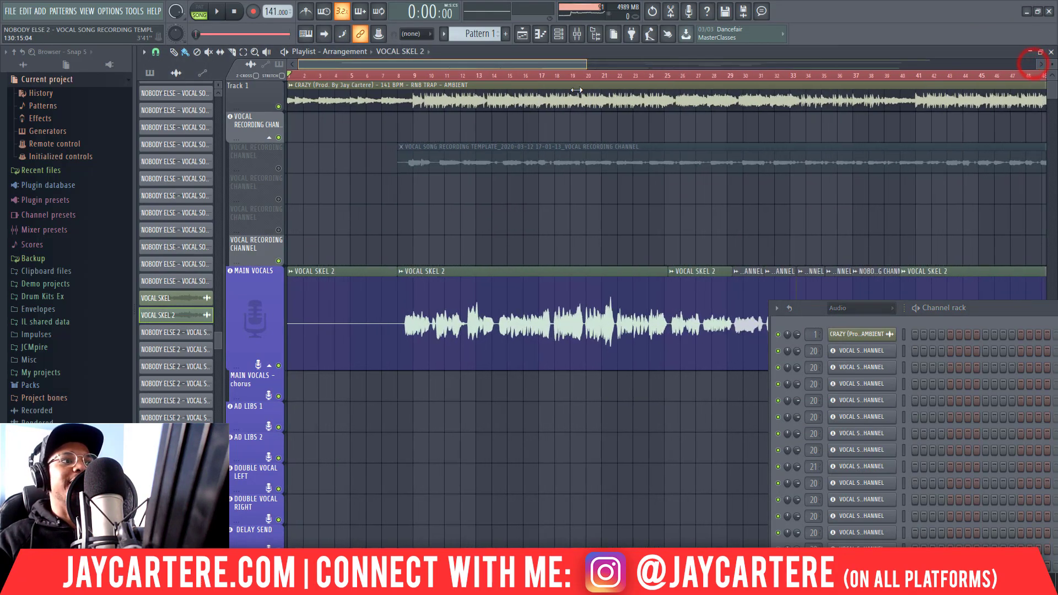
scroll(971, 78, down, 1)
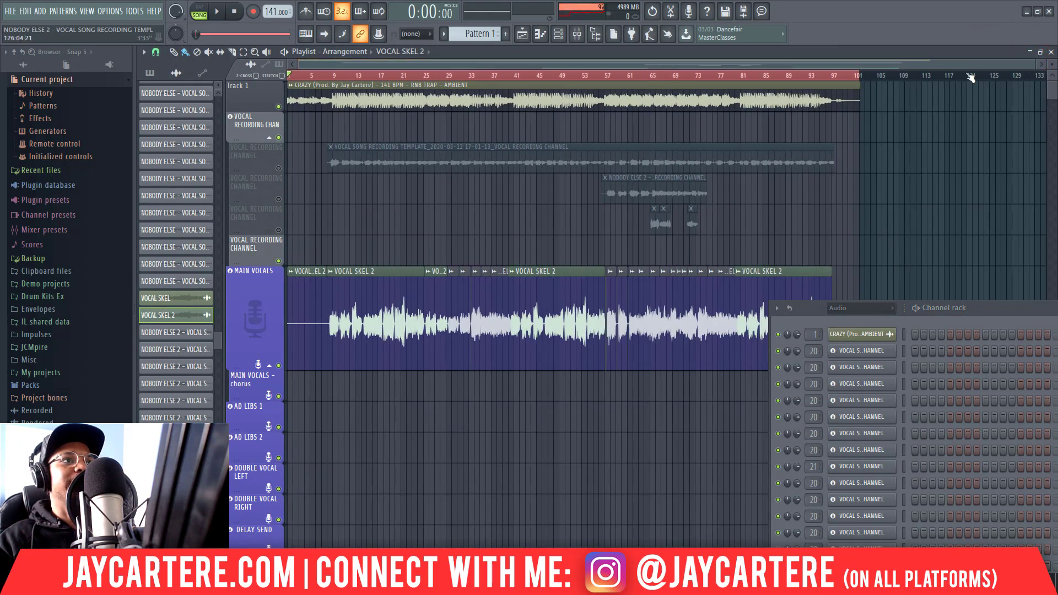
Step: Open the audio settings and bring up the FL Studio ASIO driver's settings panel
click(111, 12)
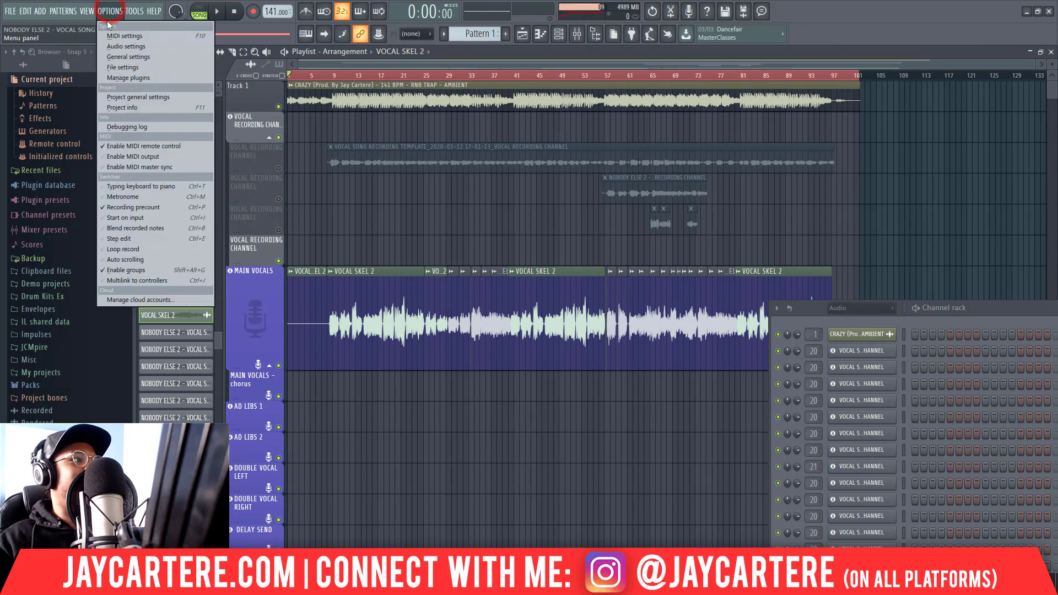
click(126, 47)
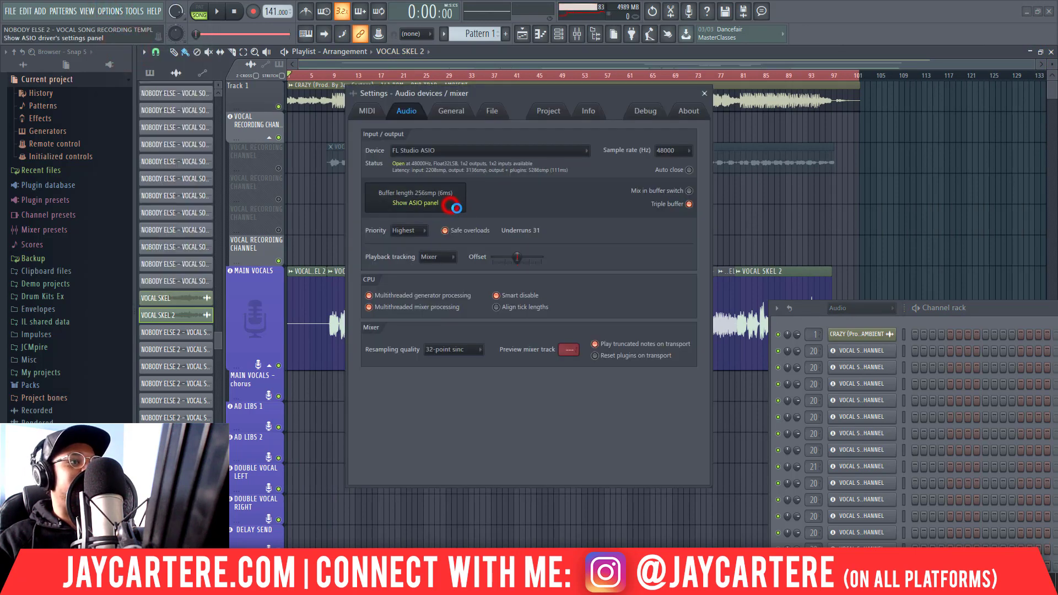
click(456, 208)
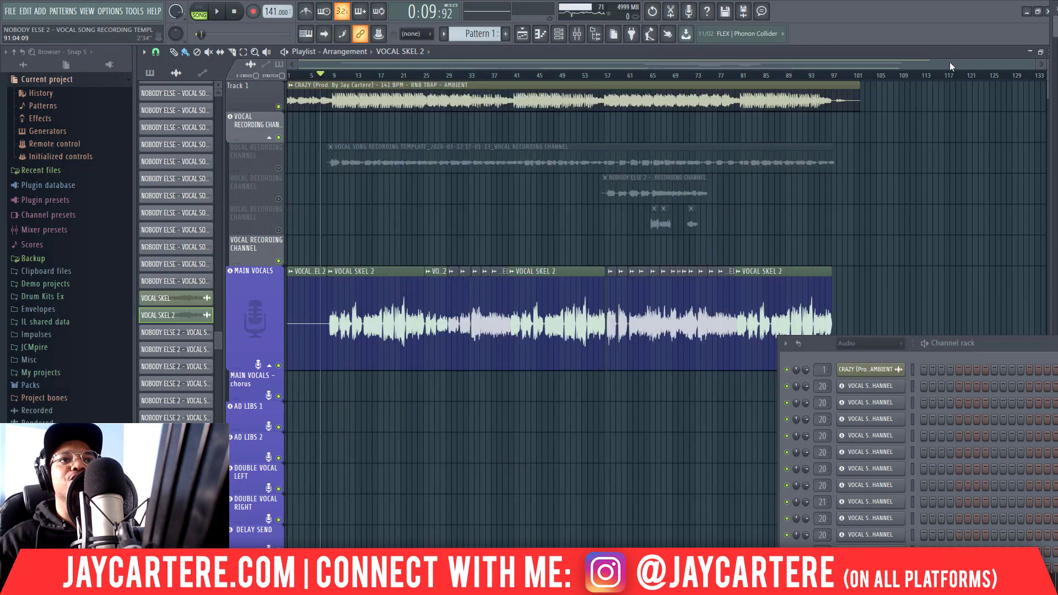
Step: Create a volume automation clip for the first VOCAL SKEL 2 clip on the MAIN VOCALS track
drag(950, 67, 443, 70)
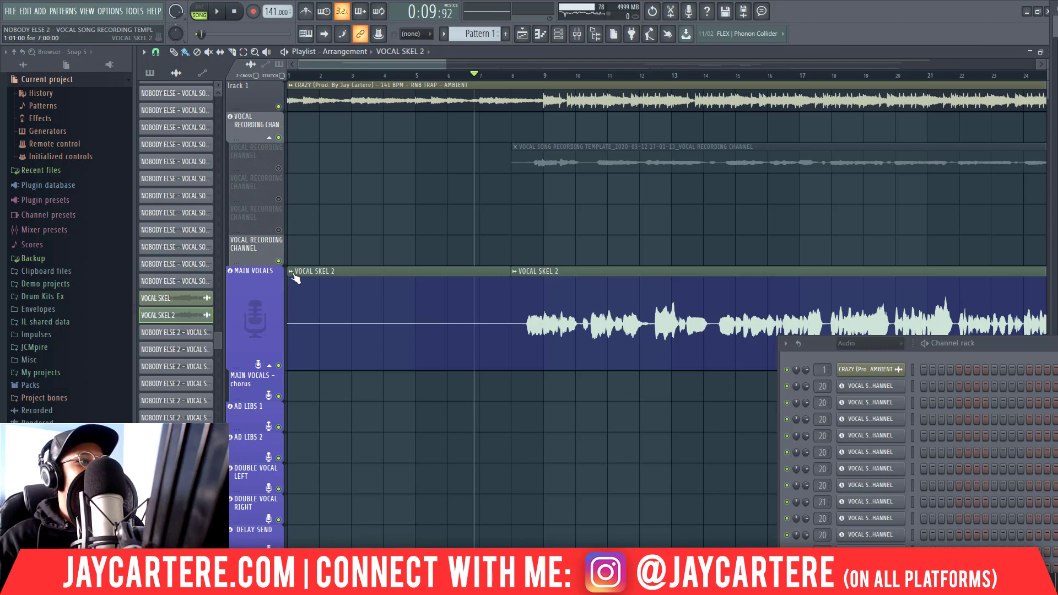
click(408, 276)
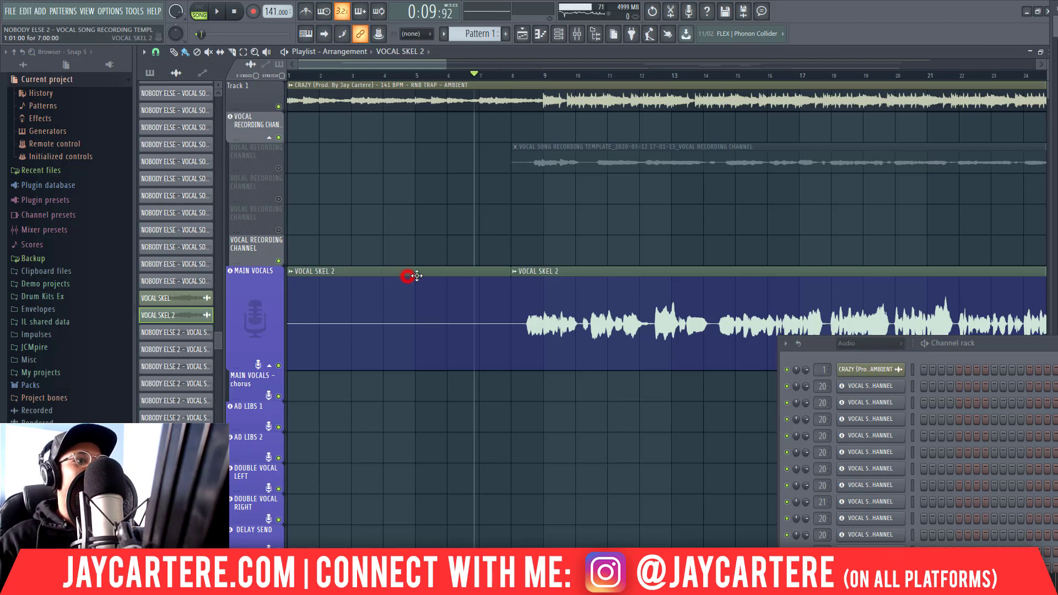
click(290, 271)
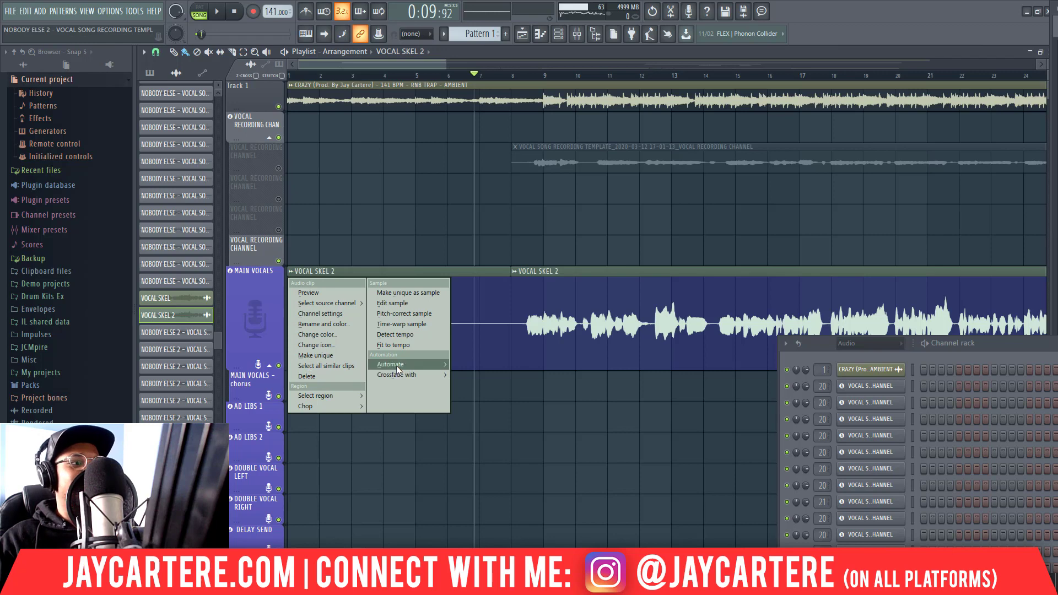
mouse_move(401, 368)
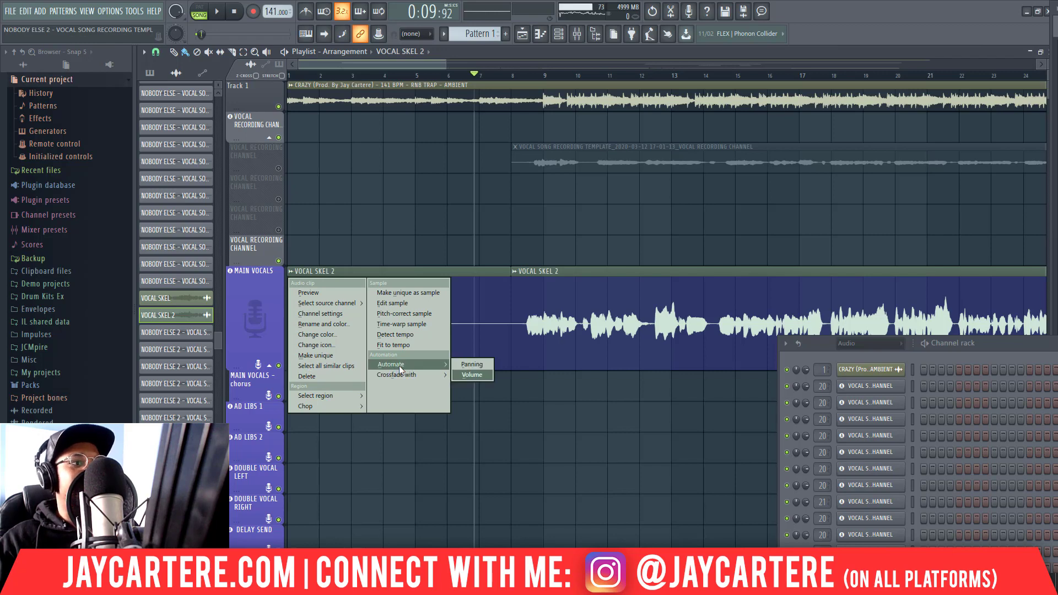
click(477, 377)
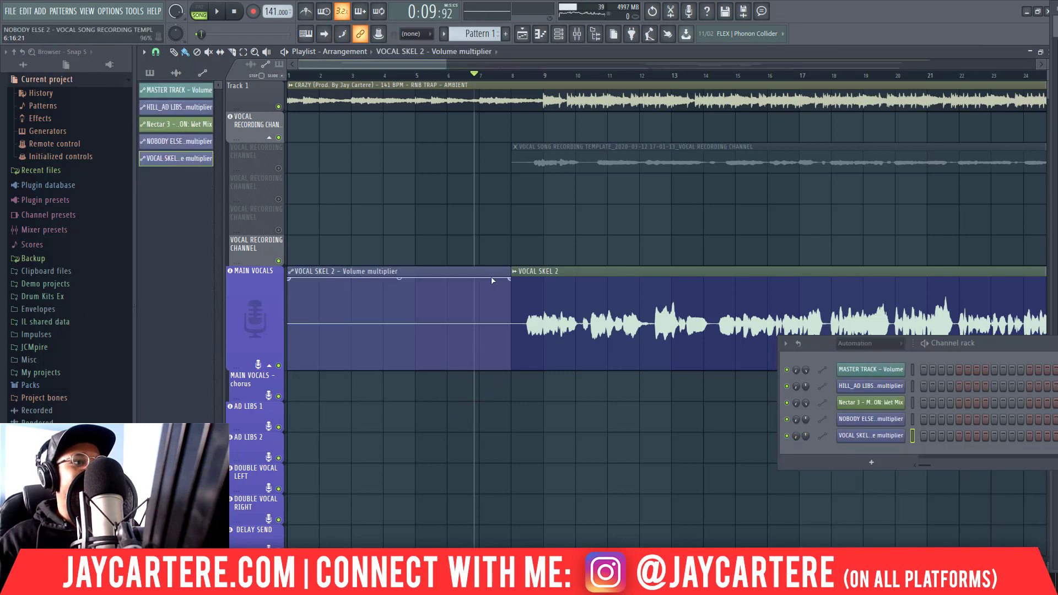
Step: Shape the volume automation with its end point at 30% and an added point at bar 7 raised to 100%
drag(510, 278, 510, 341)
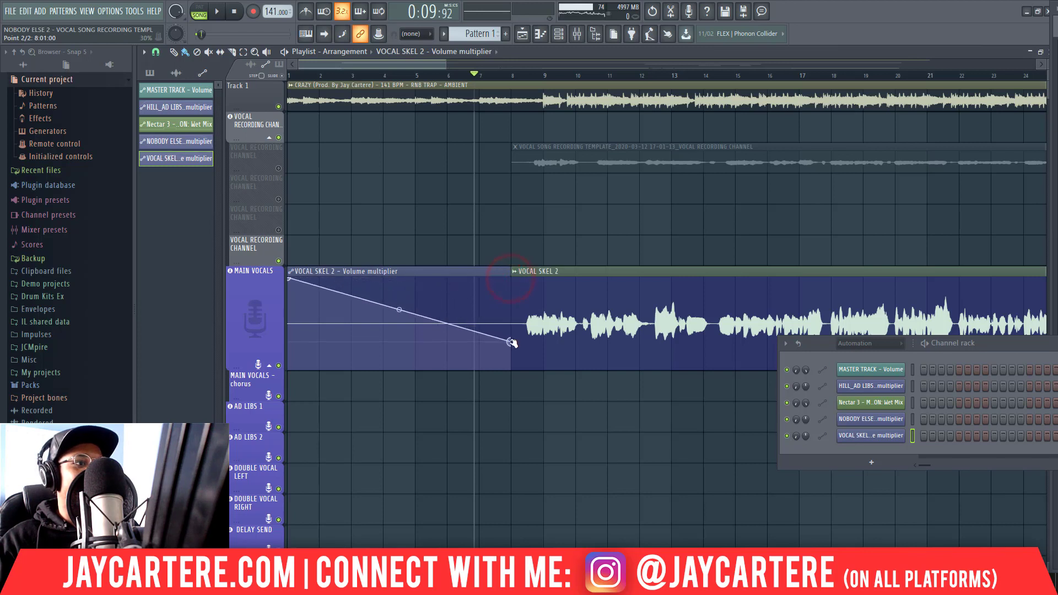
click(472, 333)
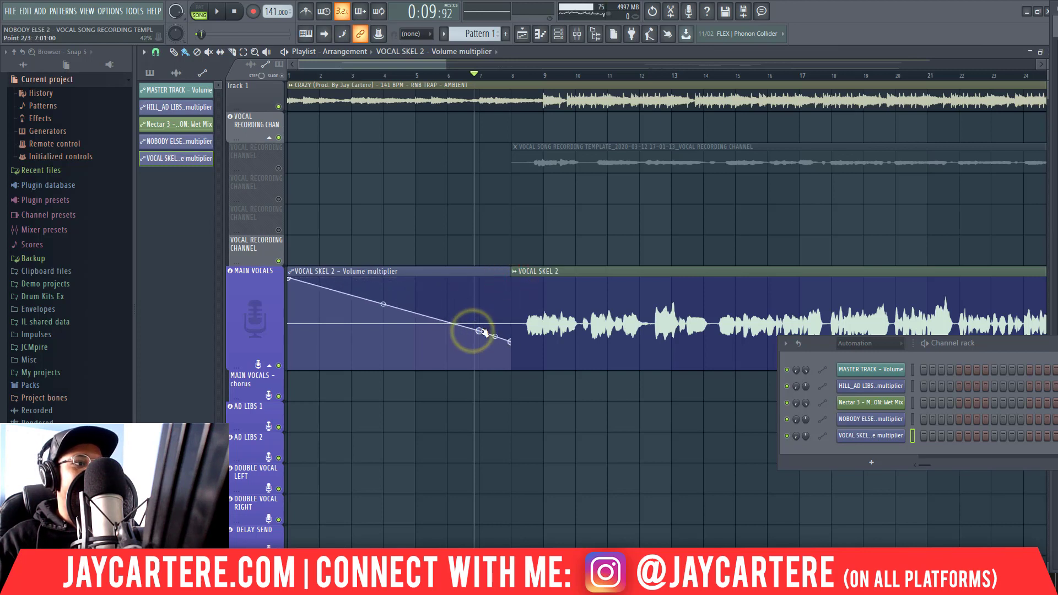
right_click(480, 320)
drag(480, 320, 479, 278)
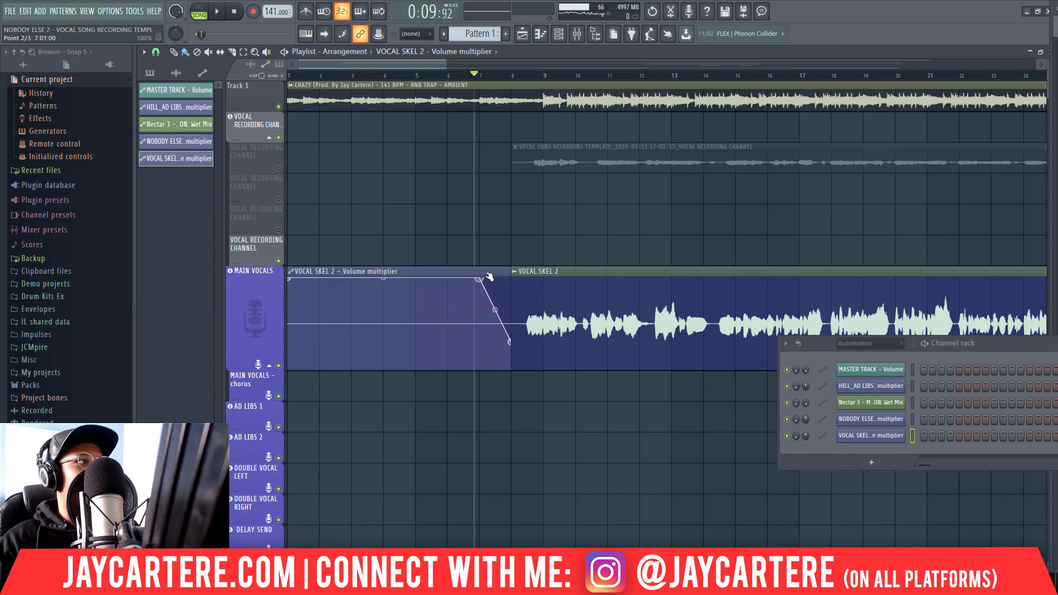
click(509, 341)
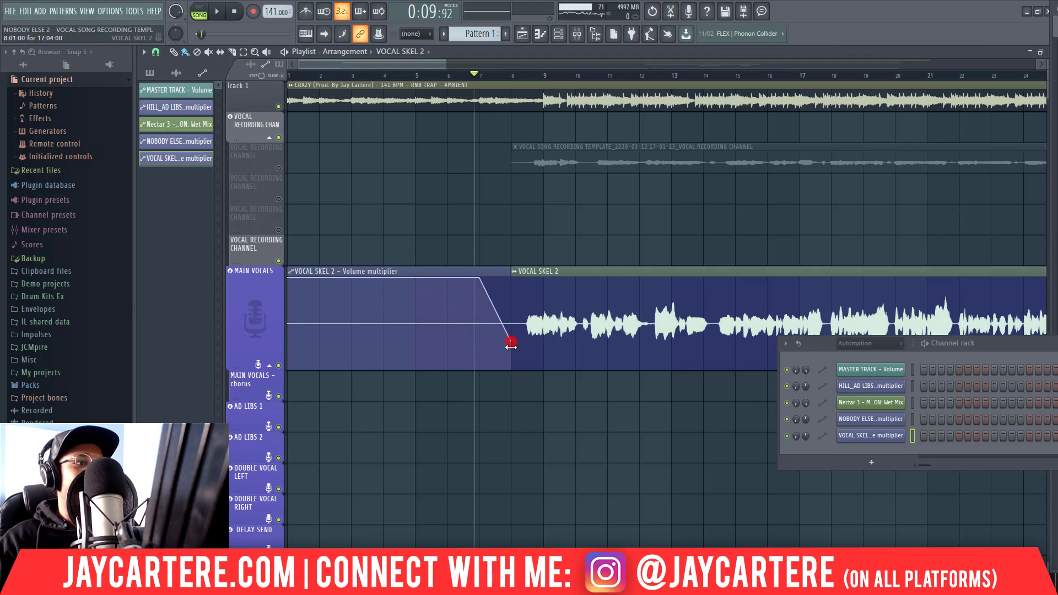
click(509, 342)
click(494, 310)
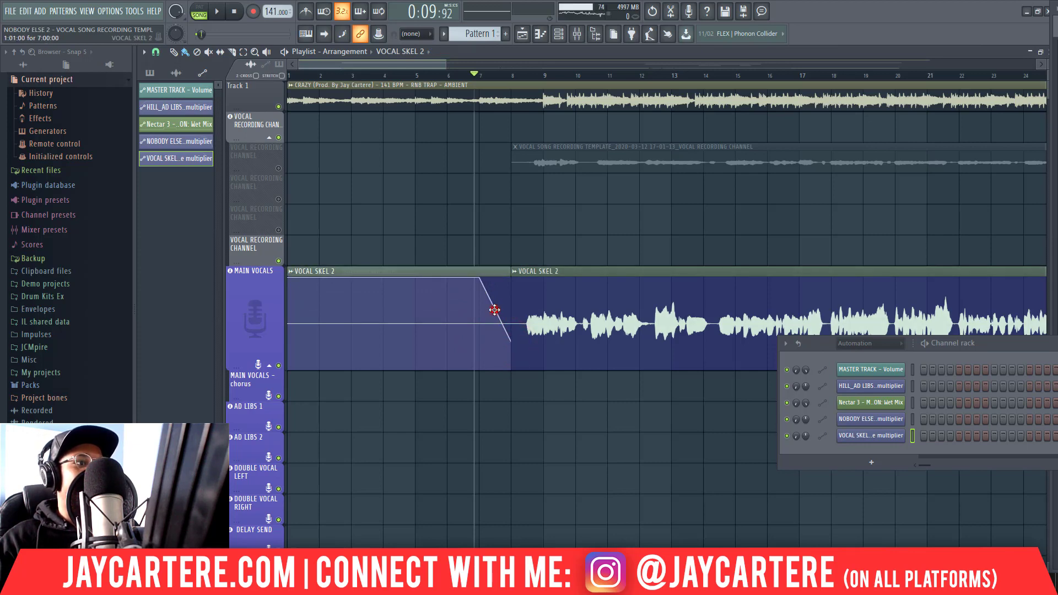
double_click(479, 278)
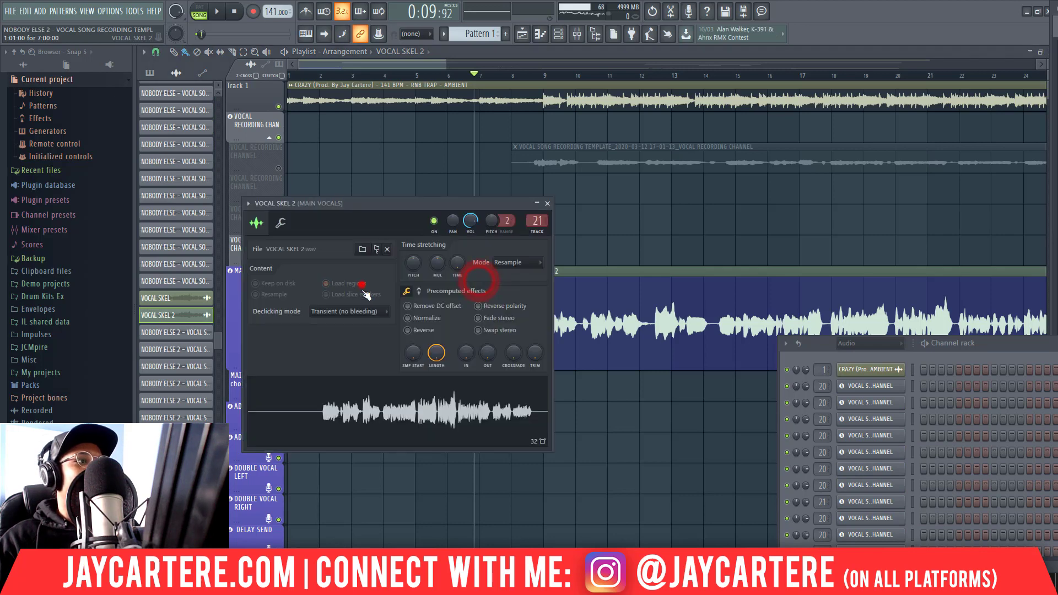
click(547, 204)
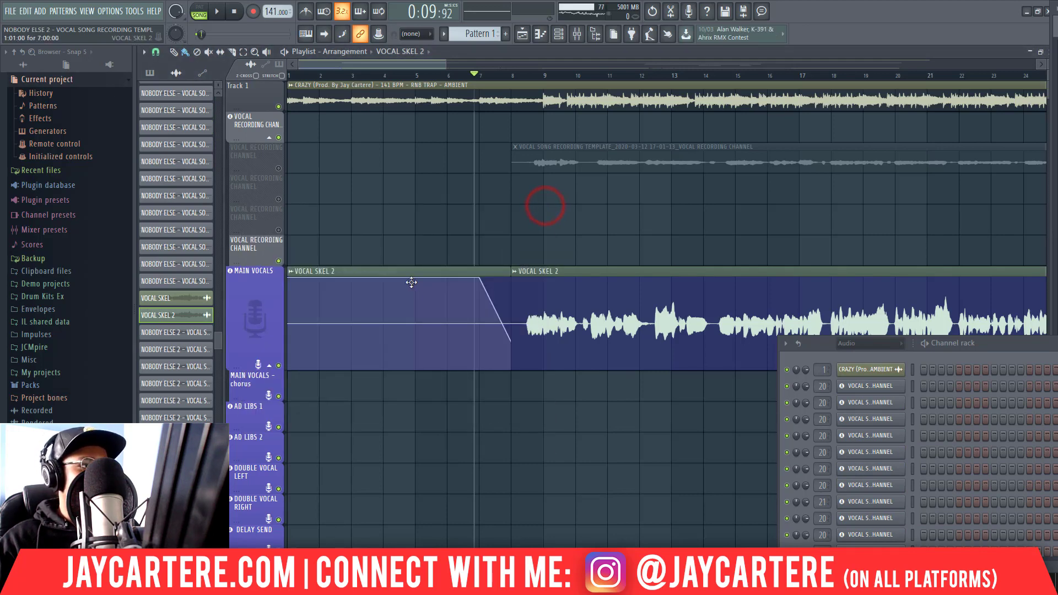
Step: Move the first VOCAL SKEL 2 clip from MAIN VOCALS to the AD LIBS 1 track and make it unique
drag(411, 282, 404, 411)
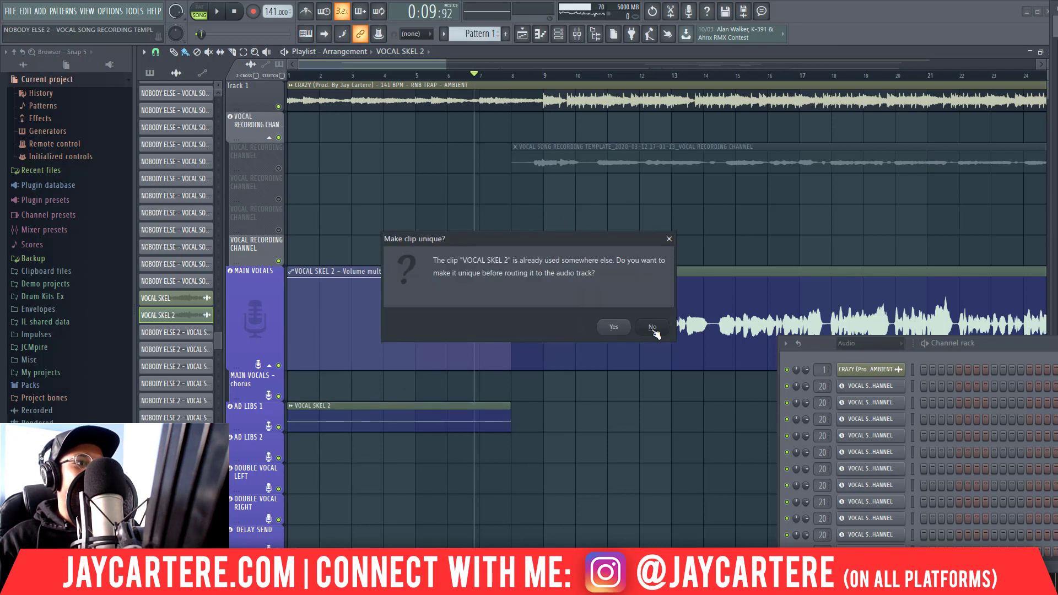
click(614, 327)
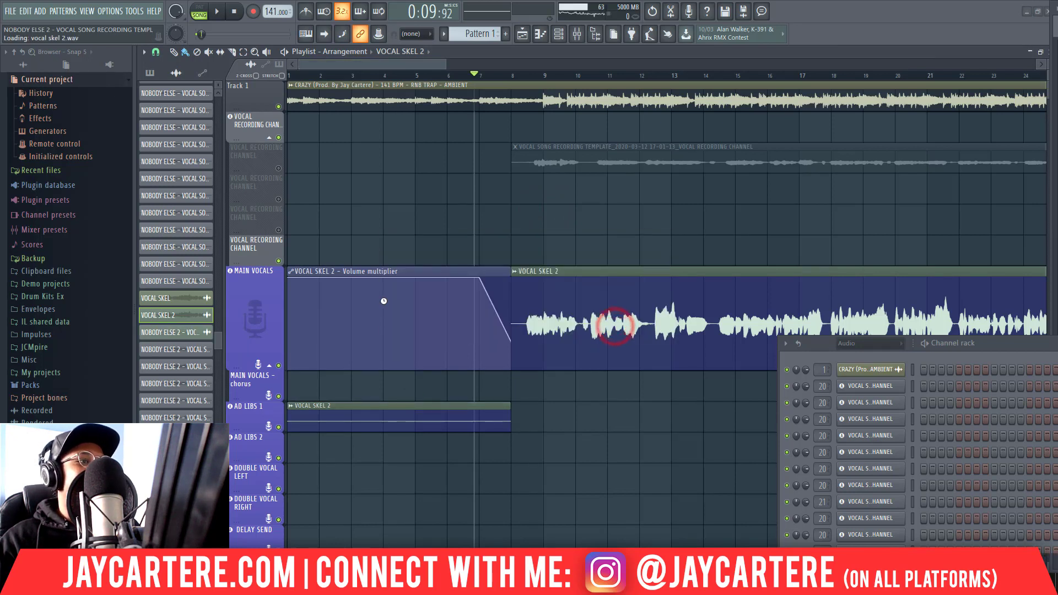
Step: Lower the end point of the VOCAL SKEL 2 volume automation to its minimum so the fade goes all the way down
drag(406, 272, 404, 237)
mouse_move(397, 277)
mouse_down()
mouse_move(392, 232)
mouse_move(391, 278)
mouse_up()
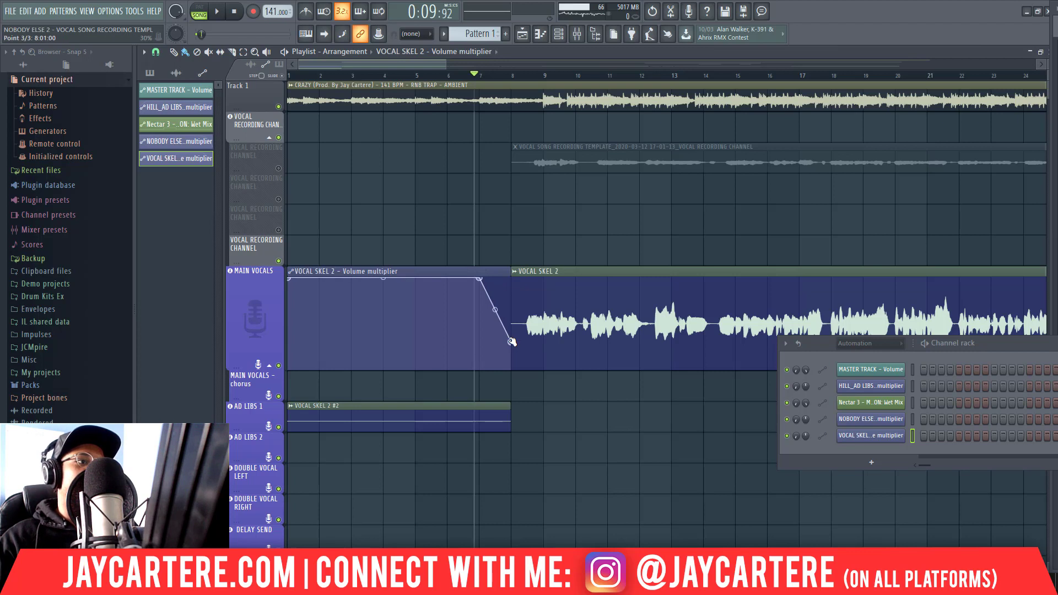
drag(510, 341, 499, 375)
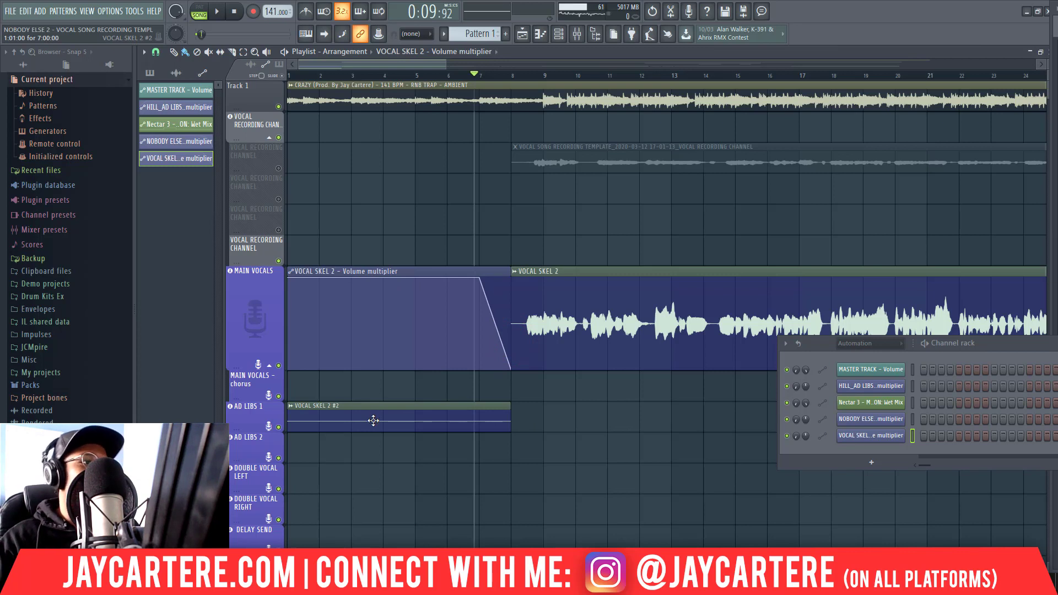
Step: Delete the volume automation clip from MAIN VOCALS and move the VOCAL SKEL 2 #2 clip back to that track
right_click(498, 273)
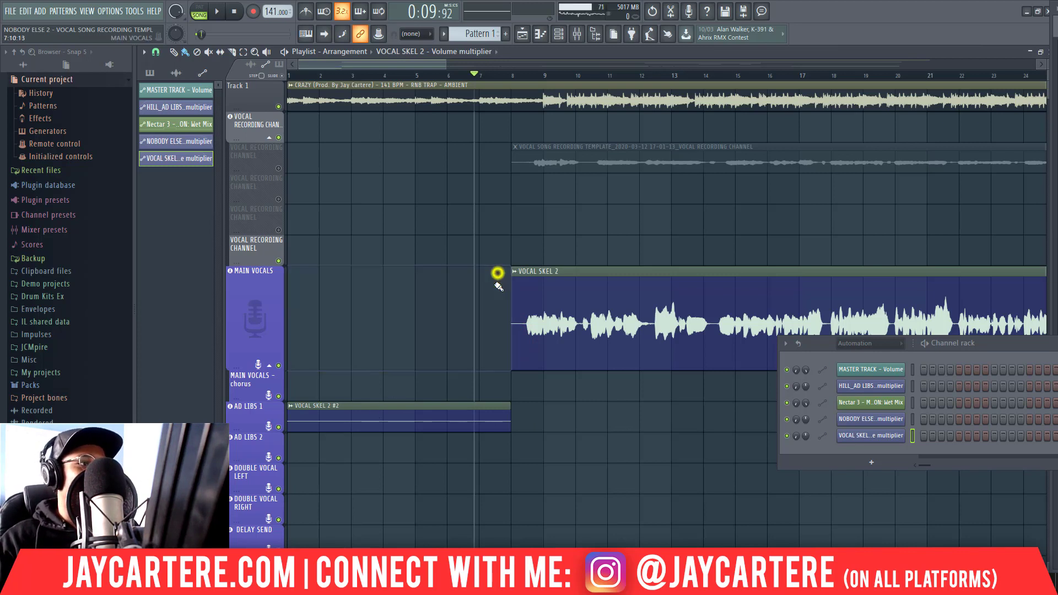
drag(442, 446, 390, 419)
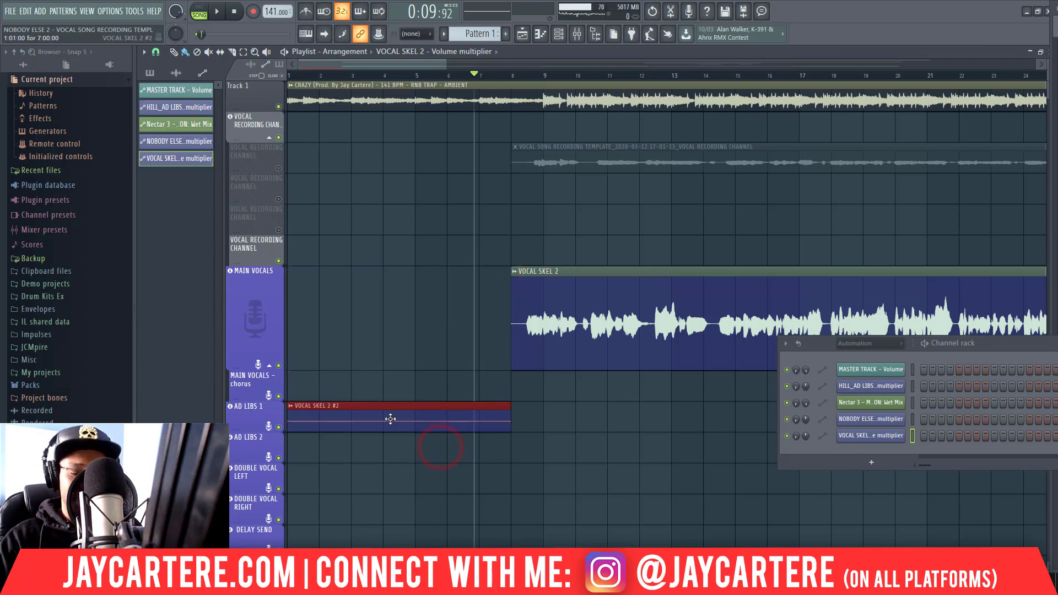
key(ctrl+z)
Step: Delete the VOCAL SKEL 2 #2 clip at the start of MAIN VOCALS, and undo the deletion
right_click(394, 274)
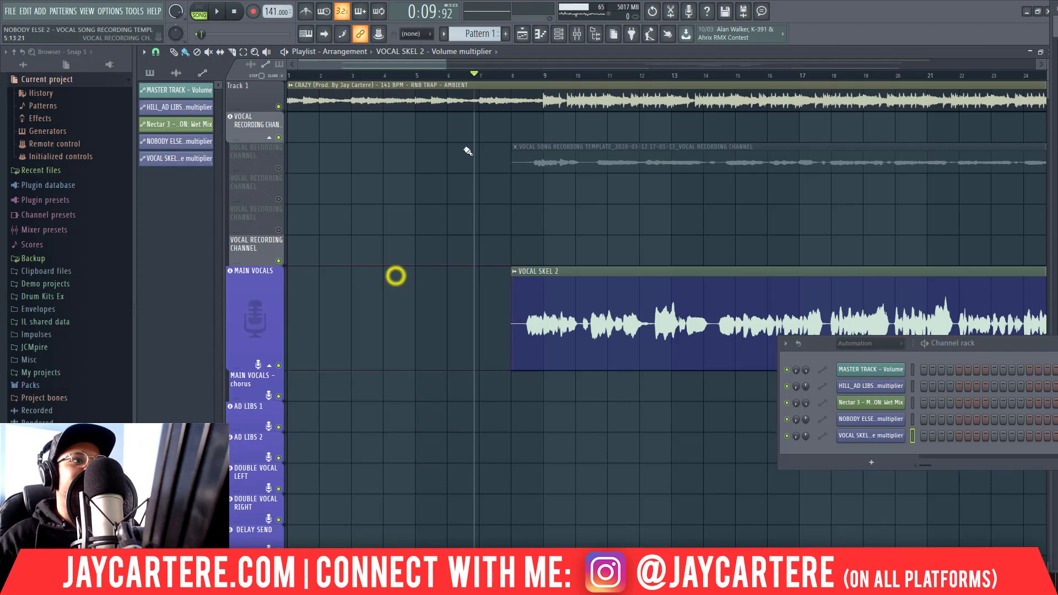
drag(445, 64, 930, 76)
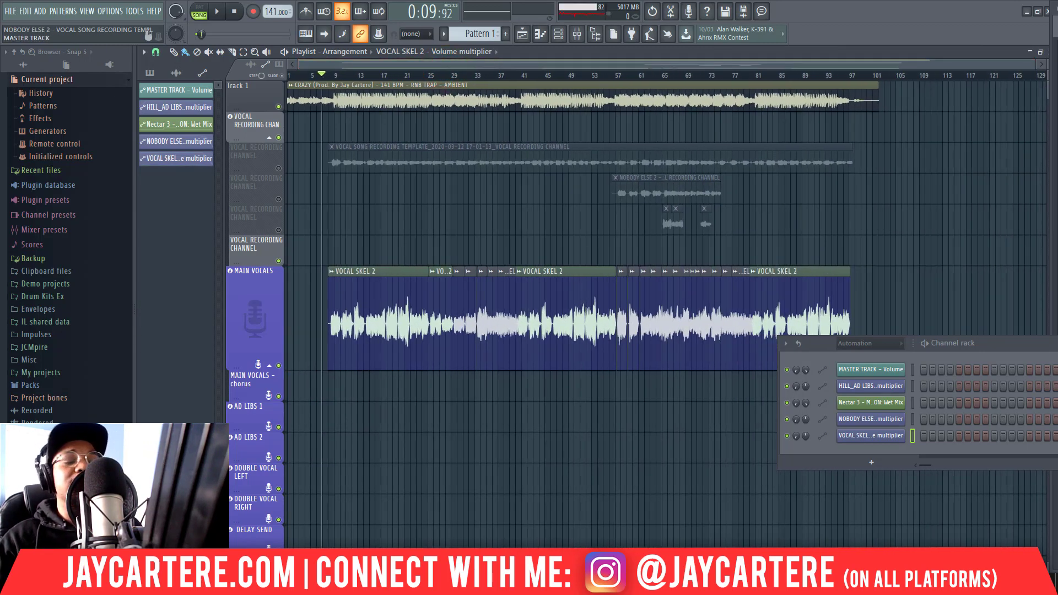
click(879, 77)
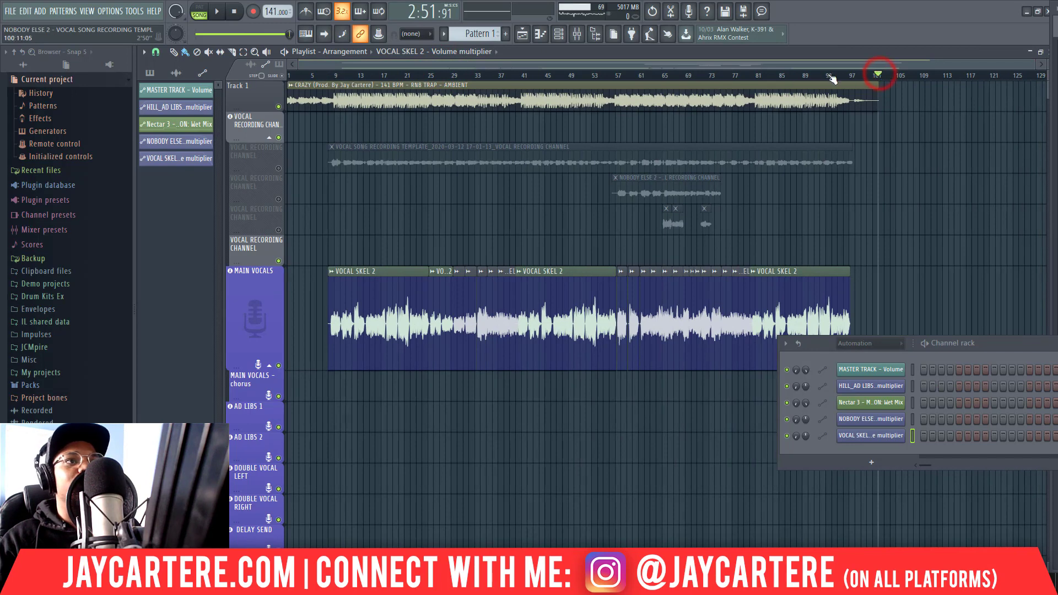
key(ctrl+z)
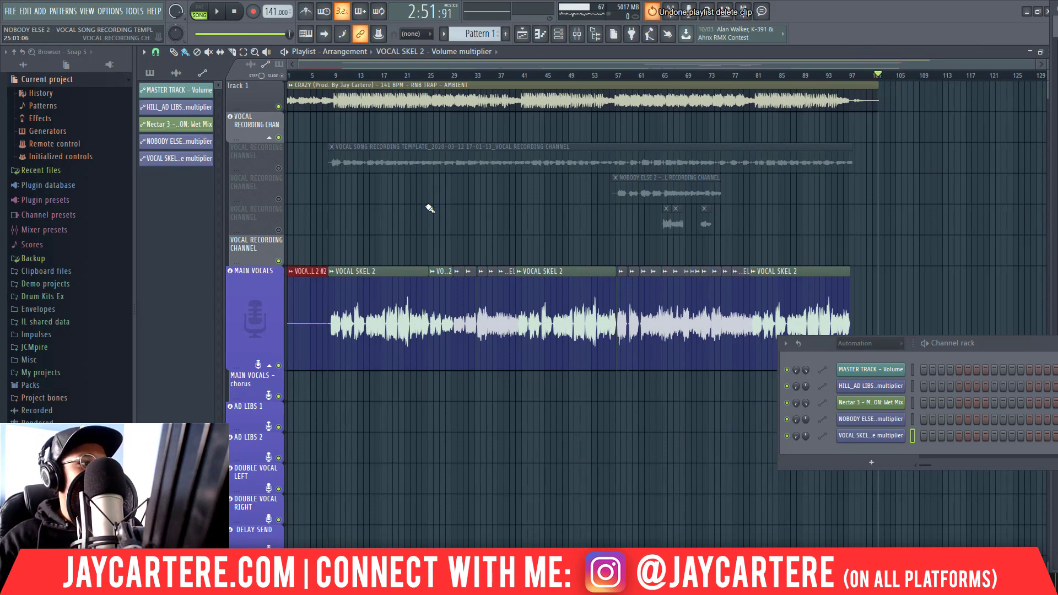
Step: Examine the crossfade options available for the VOCAL SKEL 2 #2 clip and leave them unapplied
click(291, 273)
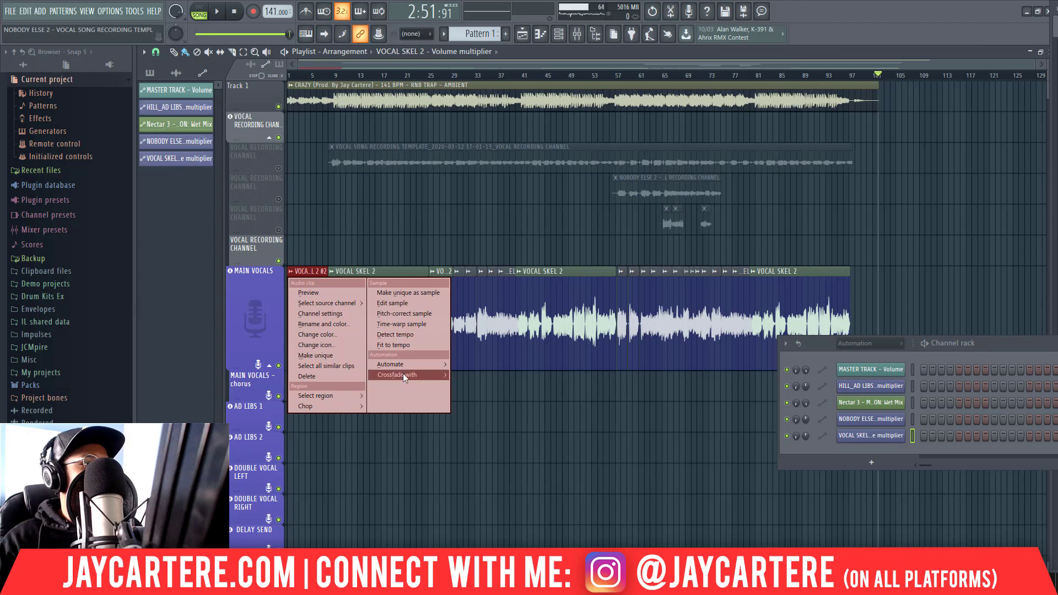
mouse_move(403, 374)
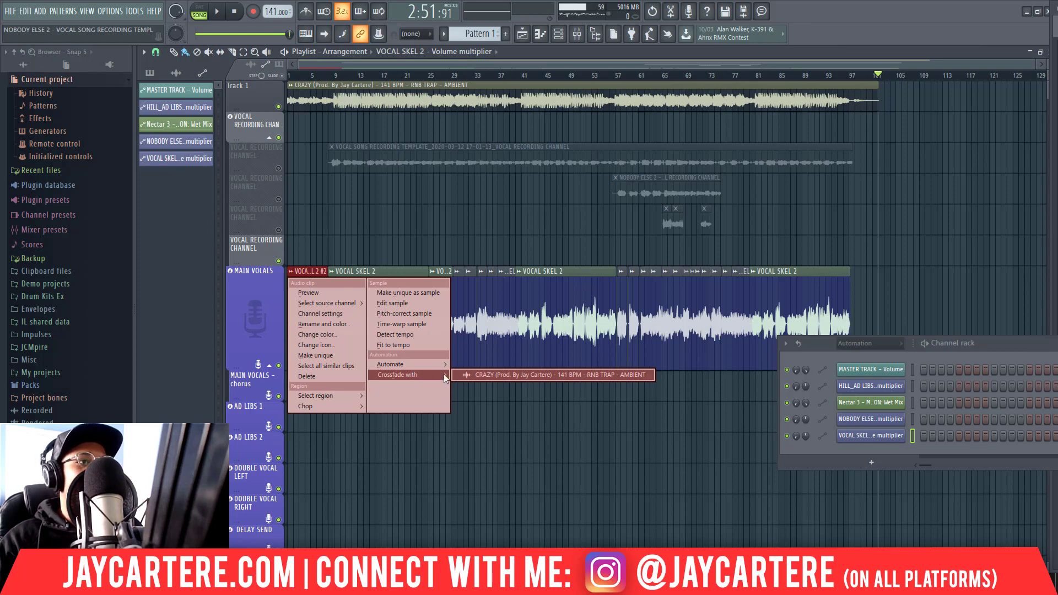
click(803, 64)
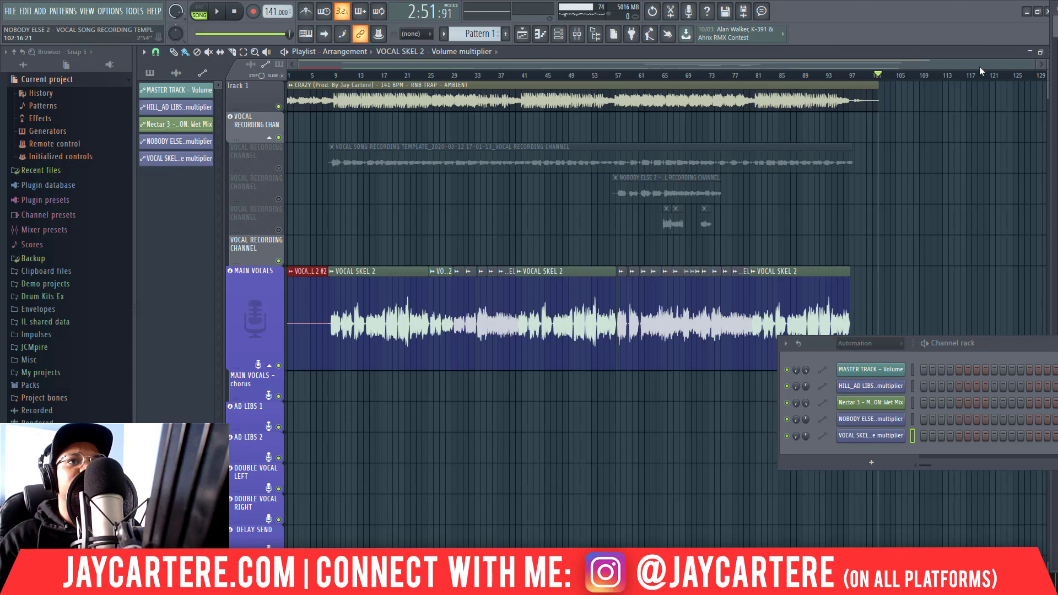
drag(1036, 67, 479, 250)
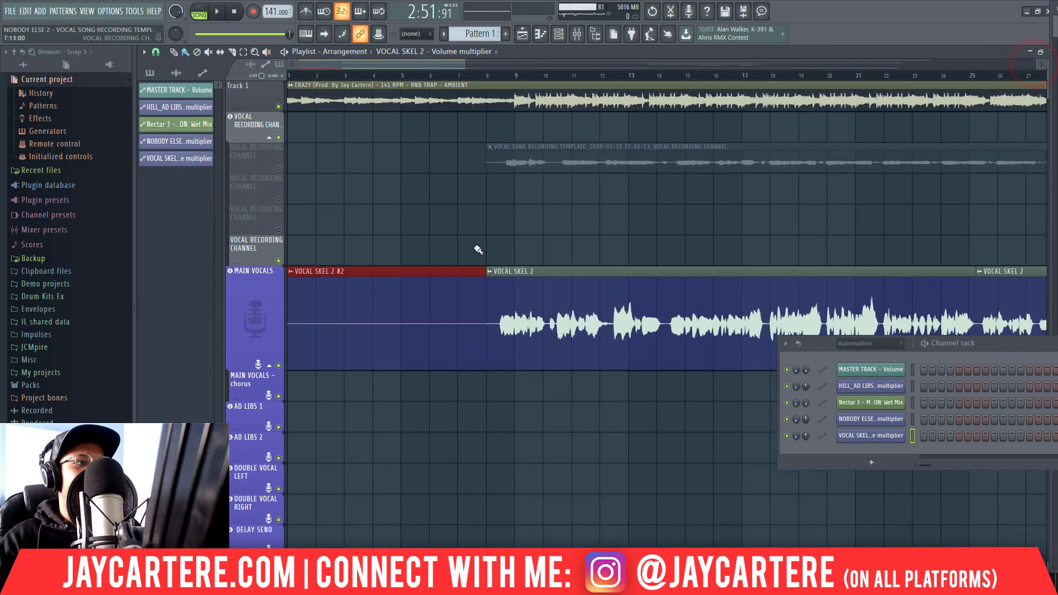
click(447, 282)
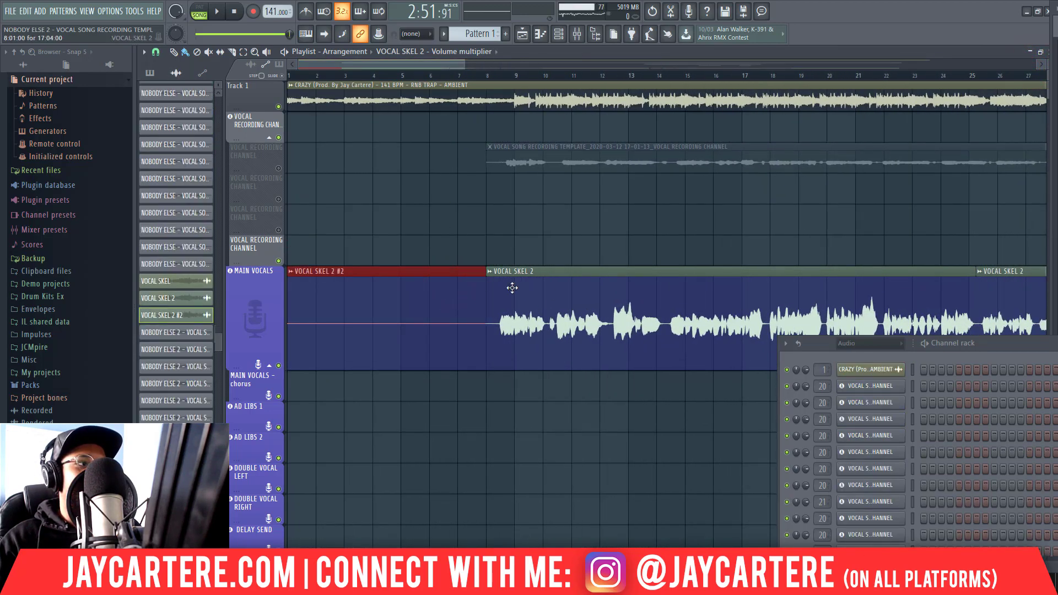
click(405, 66)
drag(422, 69, 780, 95)
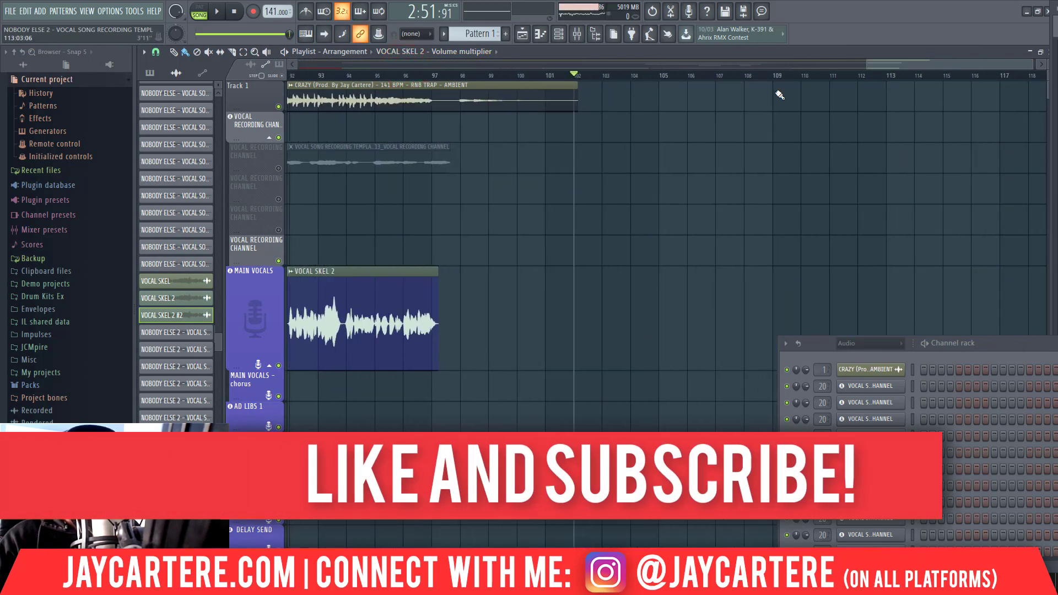
click(573, 75)
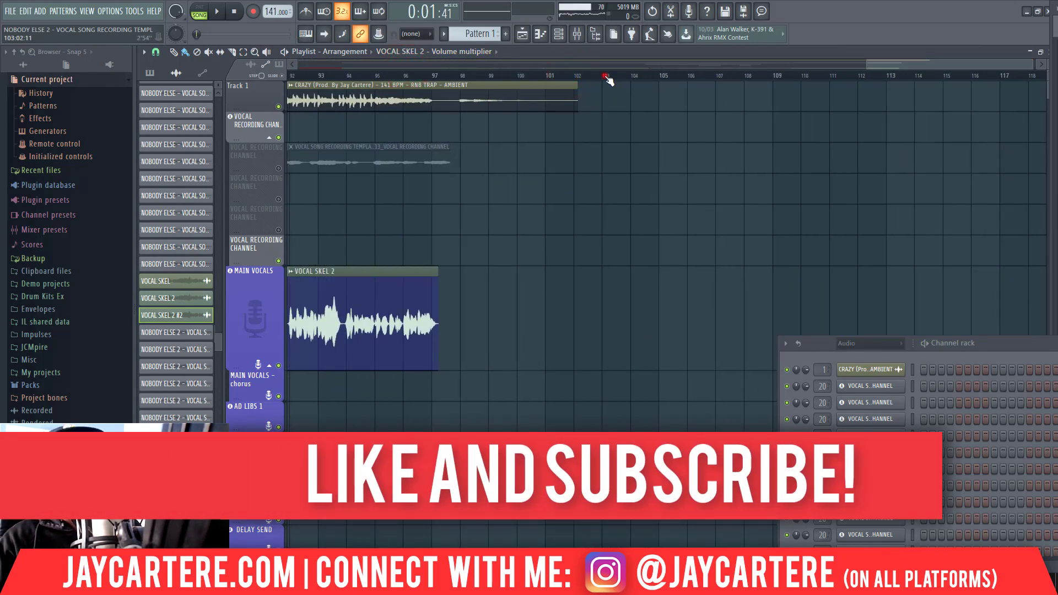
Step: Record a new vocal take on the VOCAL RECORDING CHANNEL track, starting at bar 102 where the beat ends
click(603, 77)
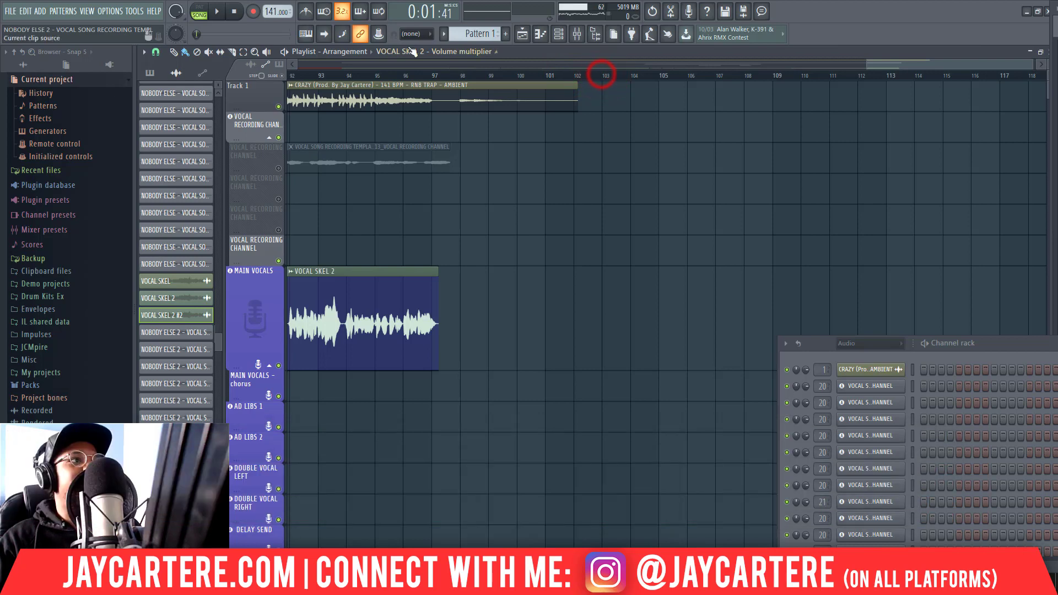
drag(865, 69, 941, 82)
drag(629, 65, 652, 64)
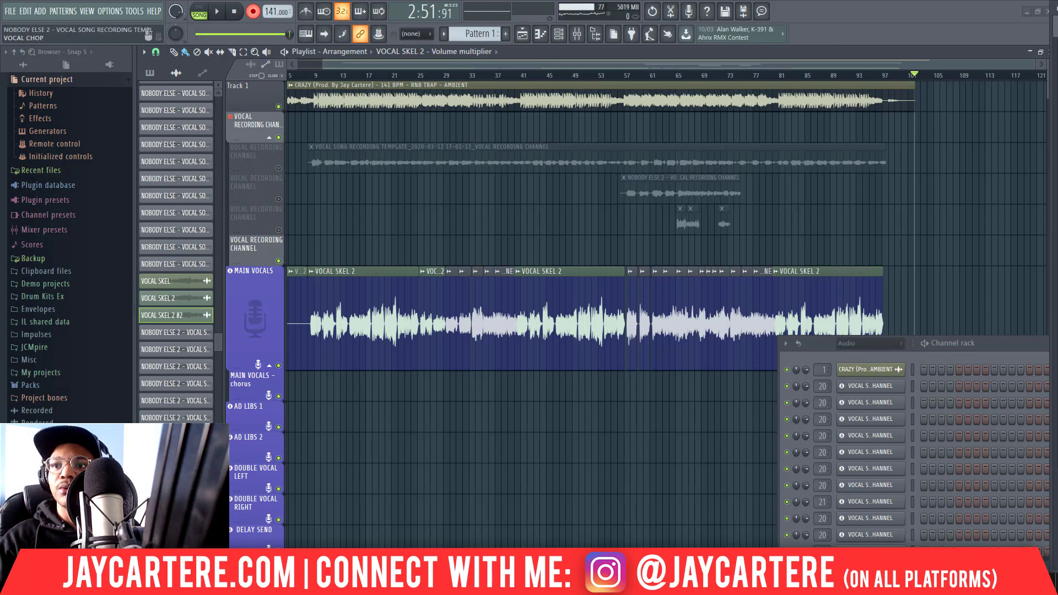
key(space)
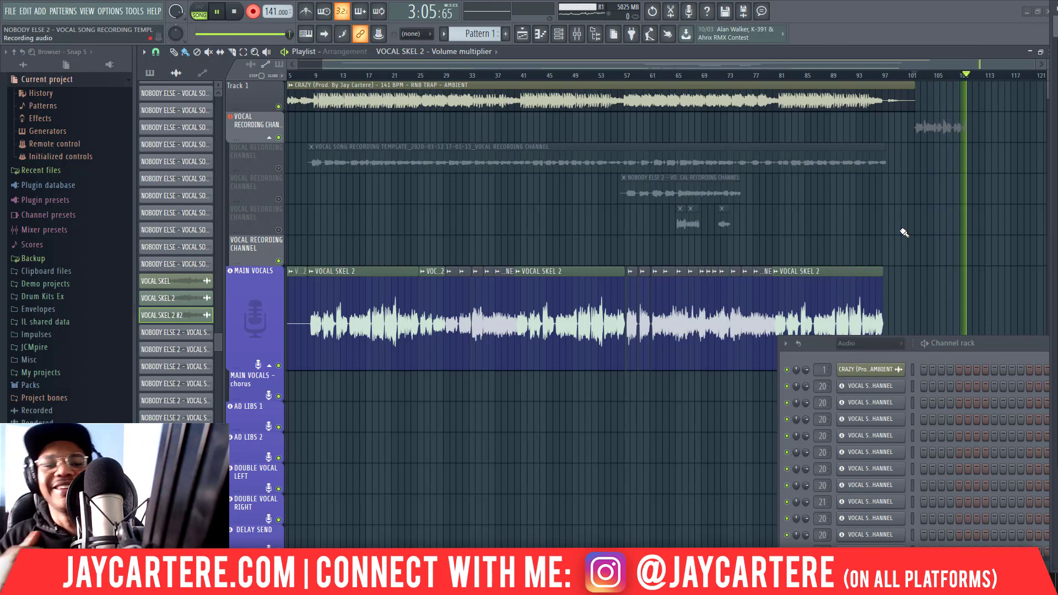
key(space)
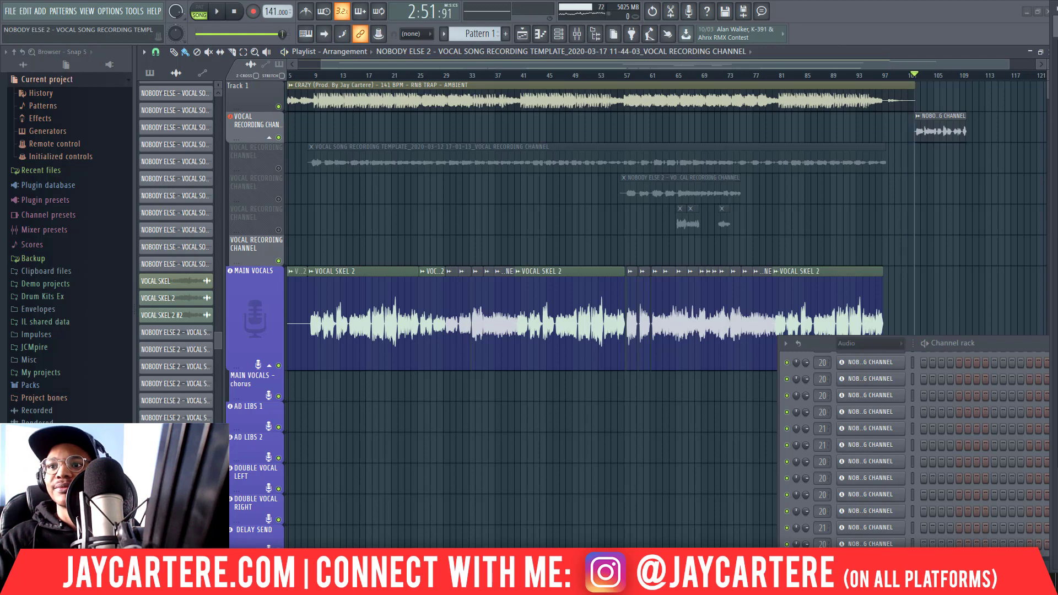
Step: Play back the newly recorded vocal take from bar 102
key(space)
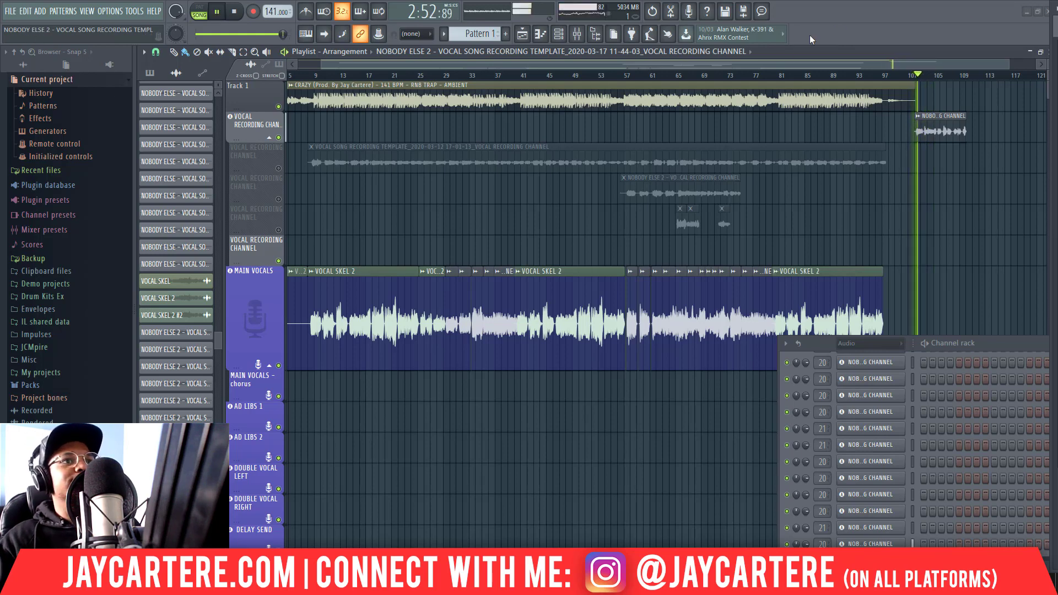
drag(323, 66, 775, 60)
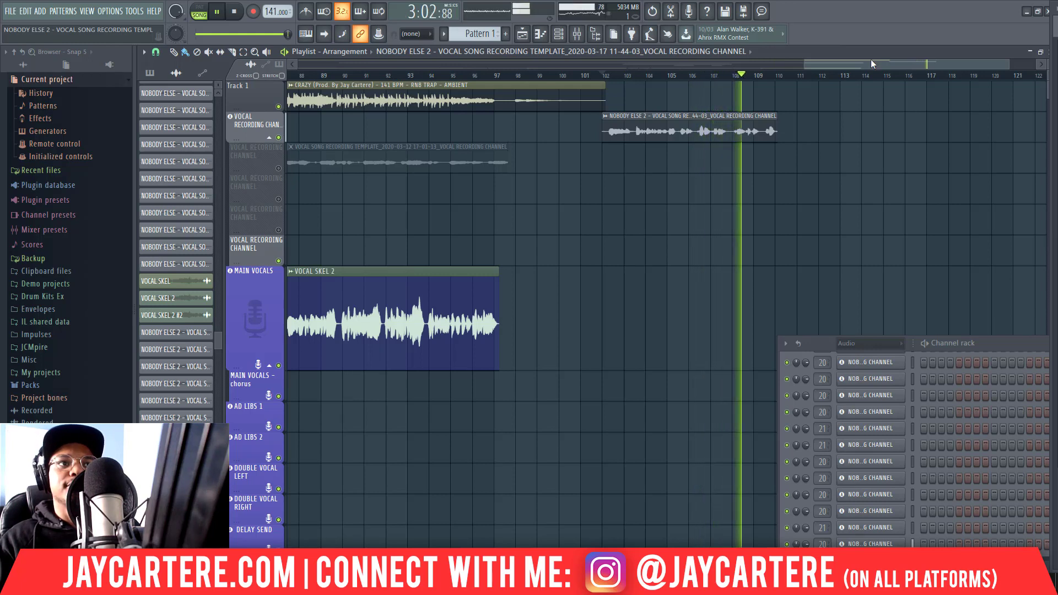
drag(870, 64, 858, 65)
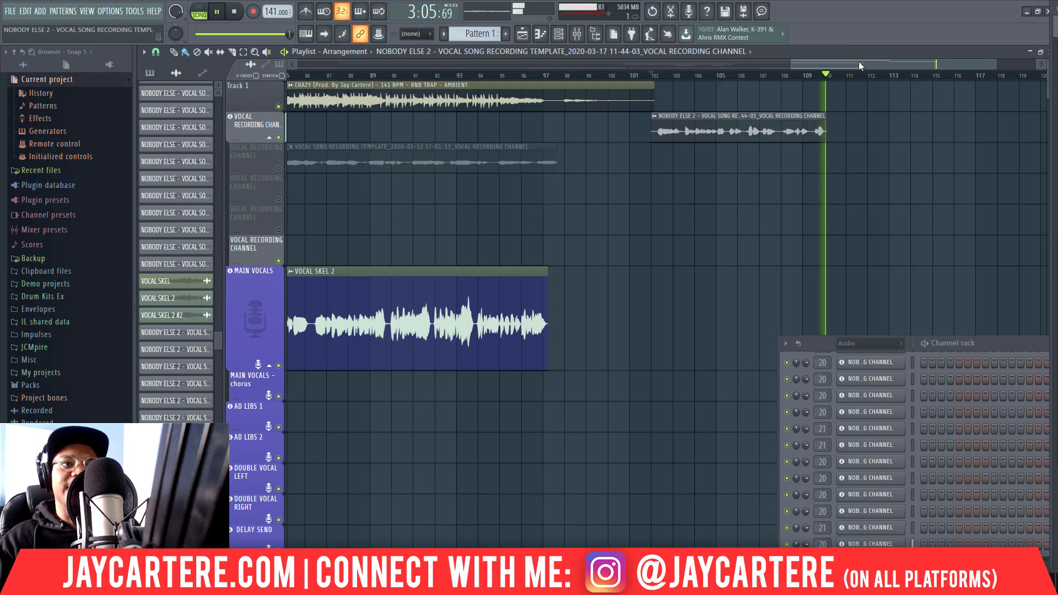
key(space)
Step: Slice the recorded vocal clip into two pieces at bar 105
drag(898, 64, 878, 64)
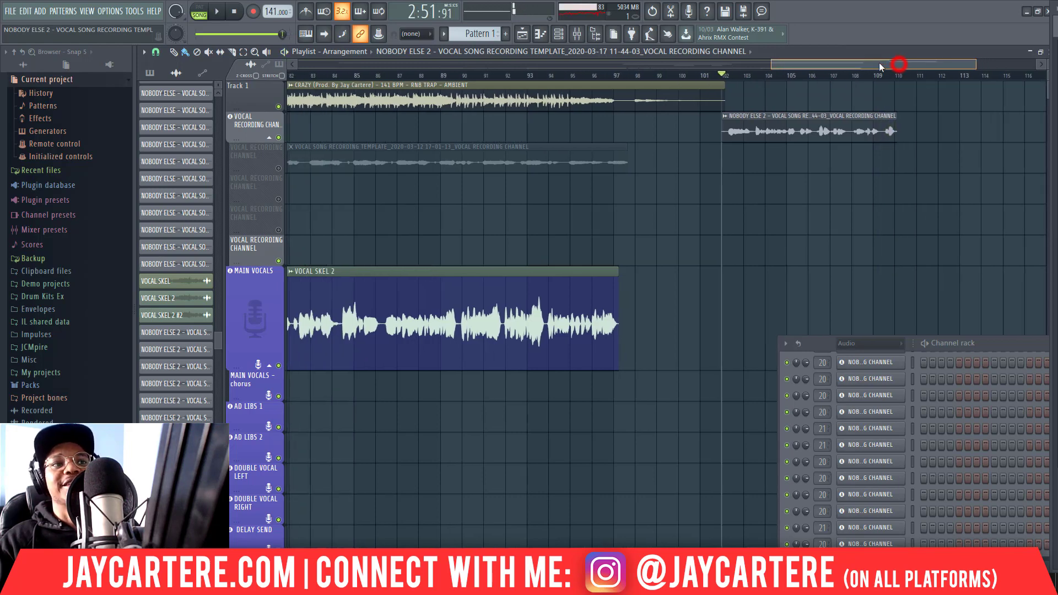
drag(974, 63, 895, 68)
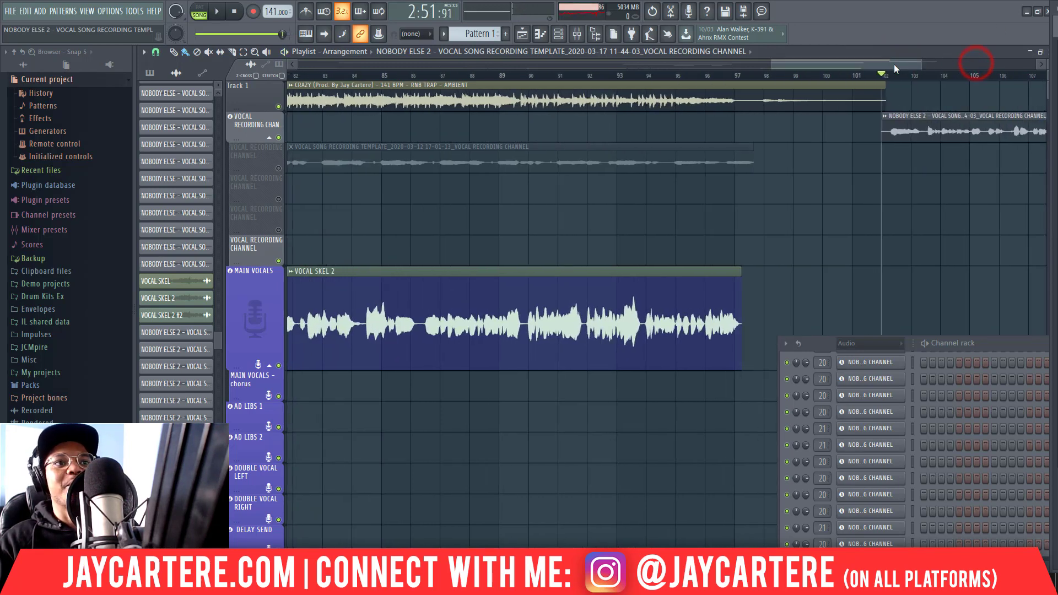
click(894, 65)
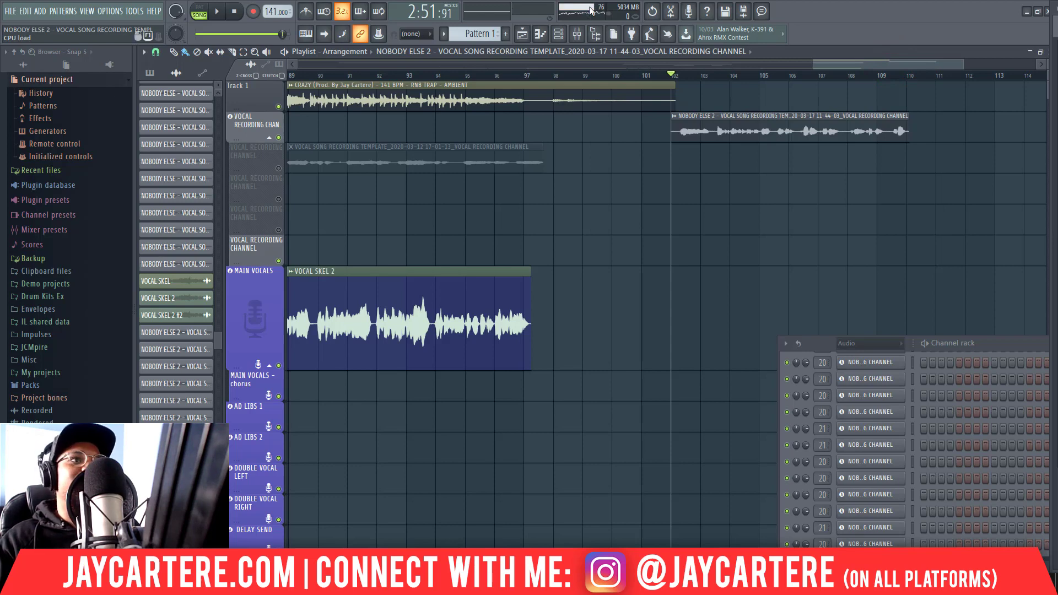
drag(961, 62, 893, 64)
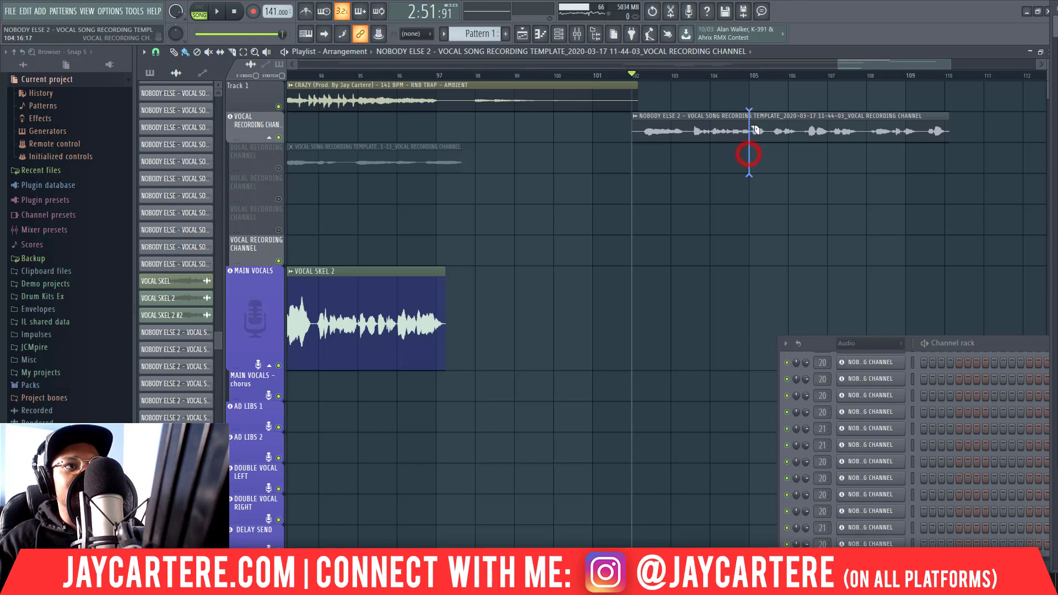
drag(753, 128, 749, 132)
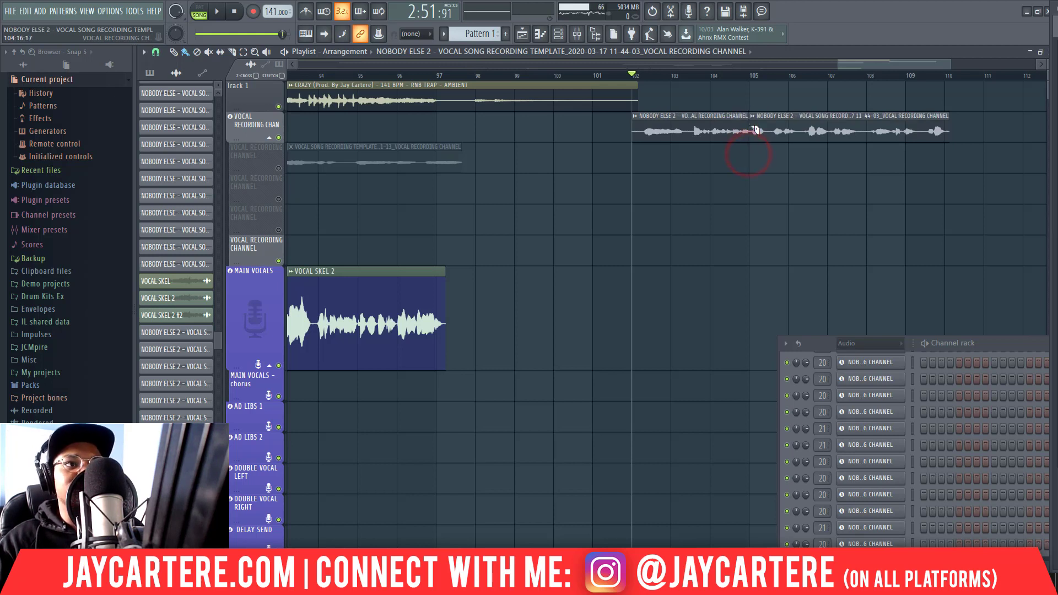
Step: Create a volume automation clip for the first vocal piece and place it on the track below, with that track unmuted
click(634, 117)
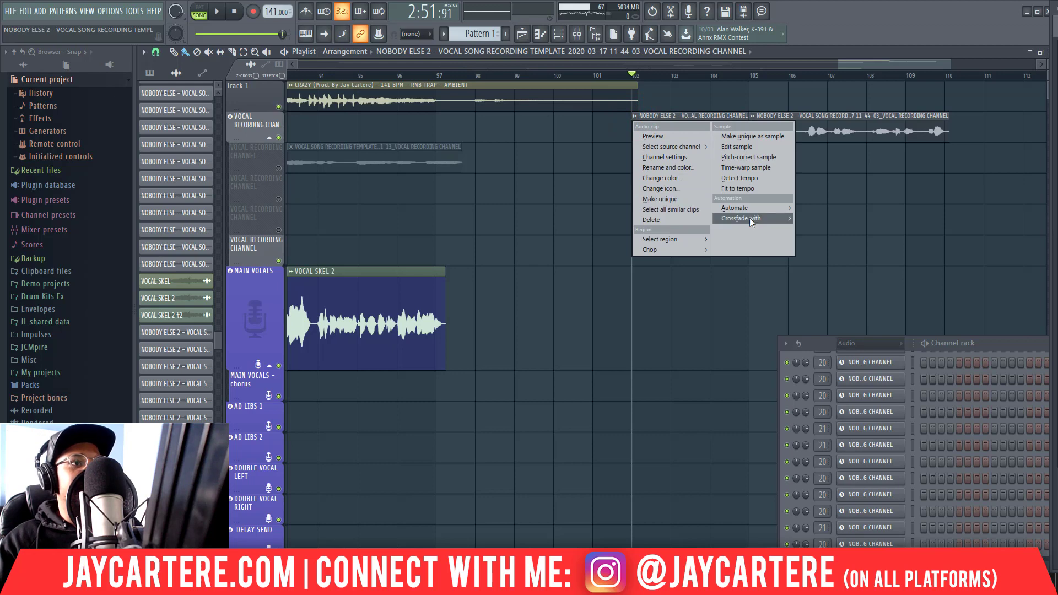
mouse_move(771, 208)
click(814, 218)
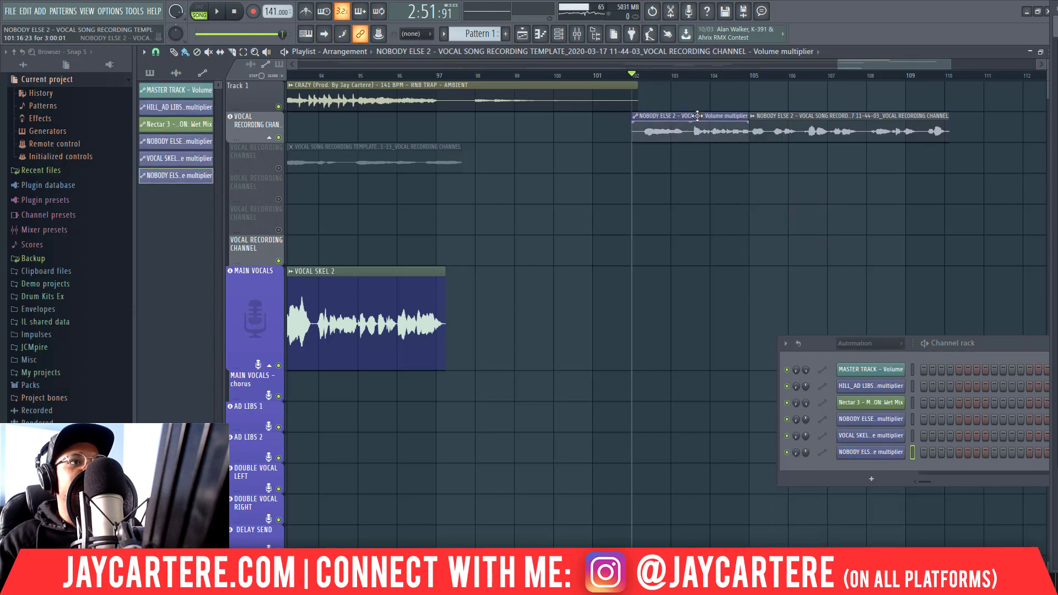
drag(697, 115, 697, 157)
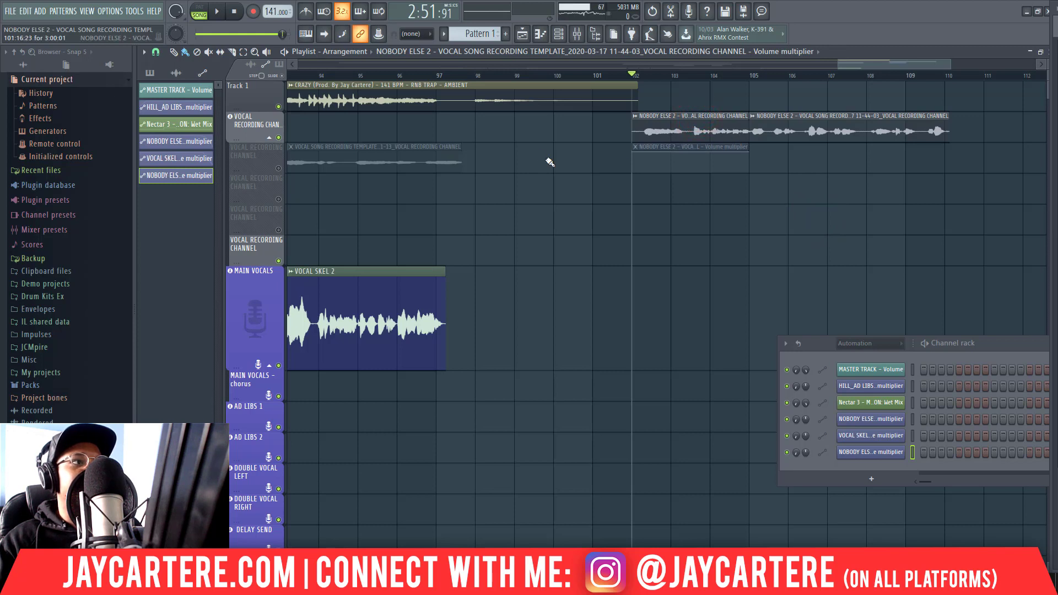
click(278, 168)
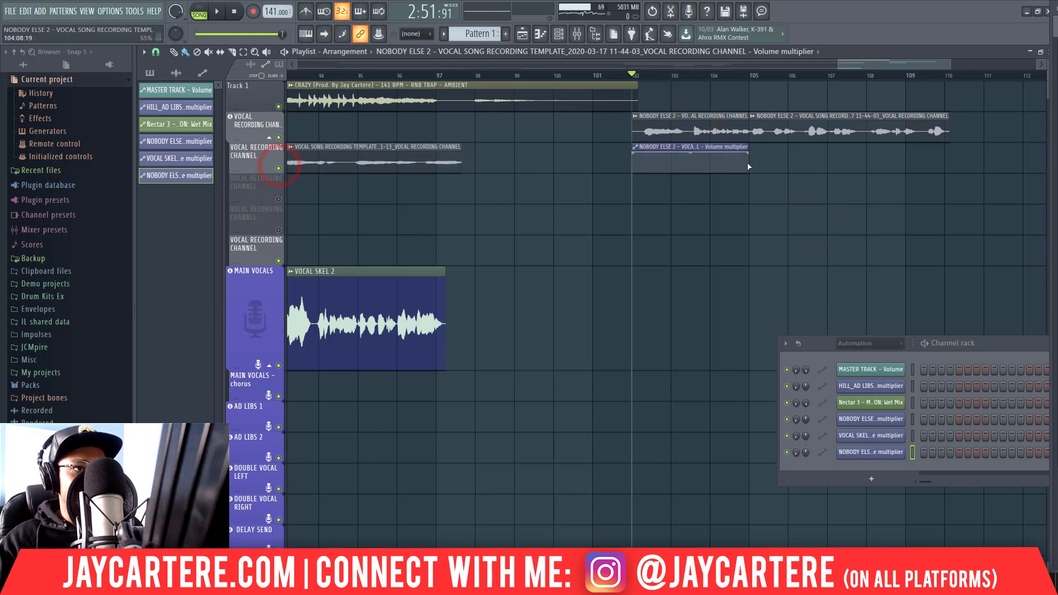
Step: Shape the volume automation to stay at full level until about the middle of bar 104 and fade to minimum at bar 105
mouse_move(749, 155)
mouse_down()
mouse_move(751, 176)
mouse_move(729, 167)
mouse_up()
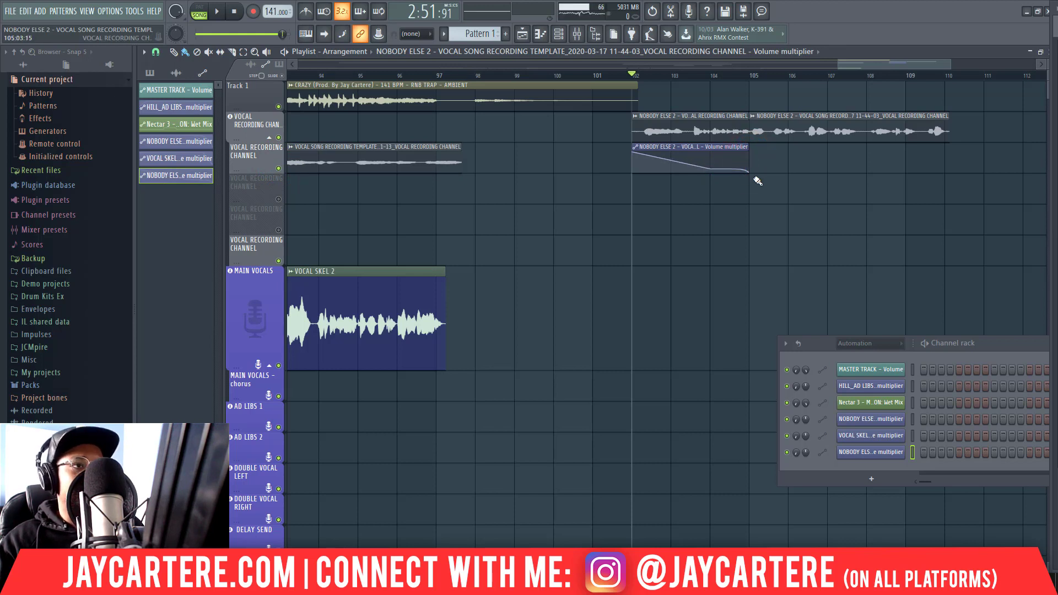
drag(710, 170, 724, 144)
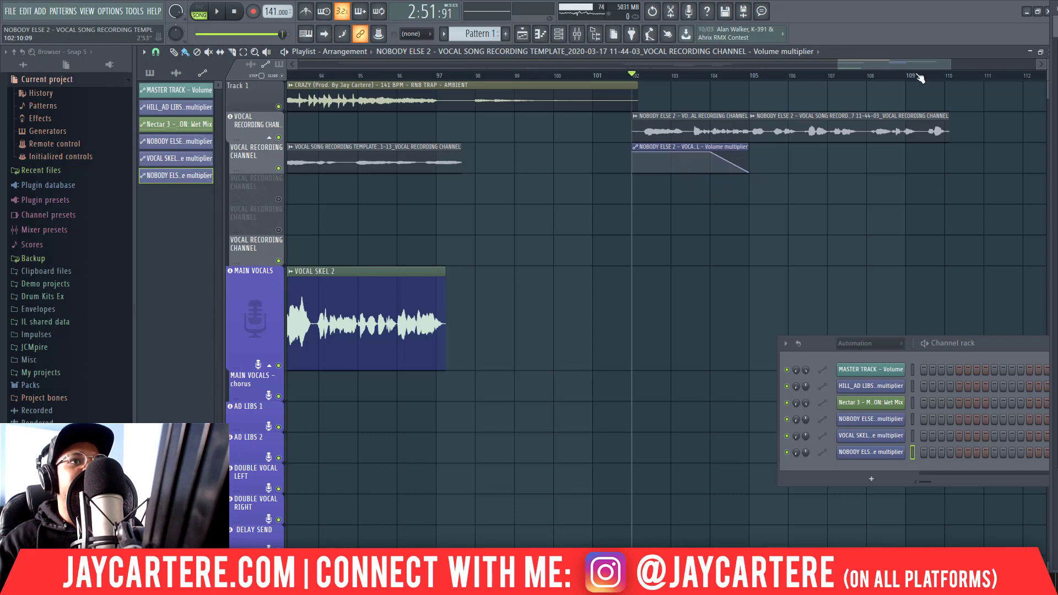
drag(947, 68, 931, 68)
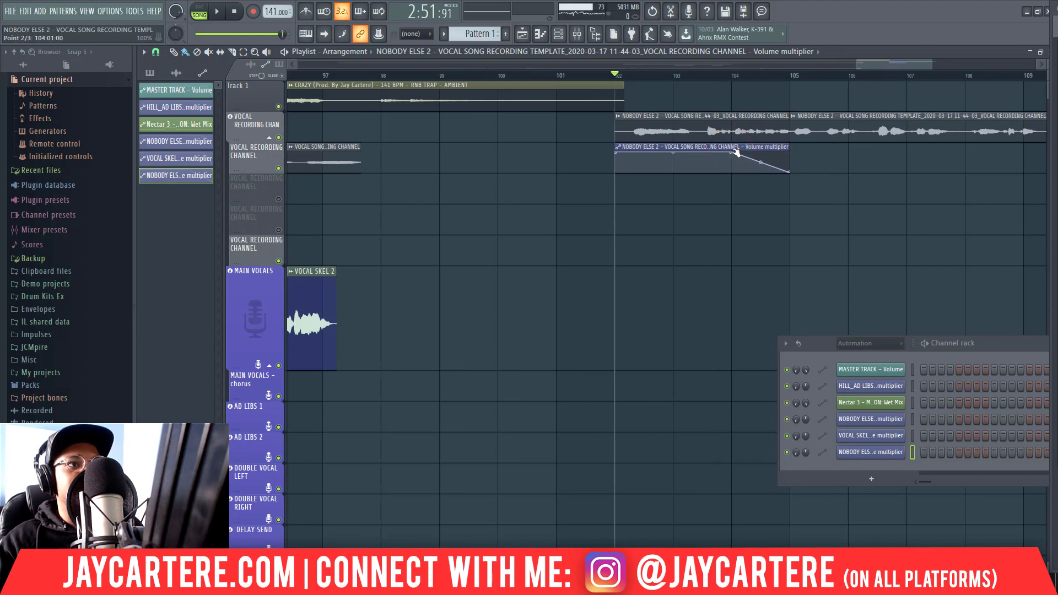
drag(736, 152, 761, 139)
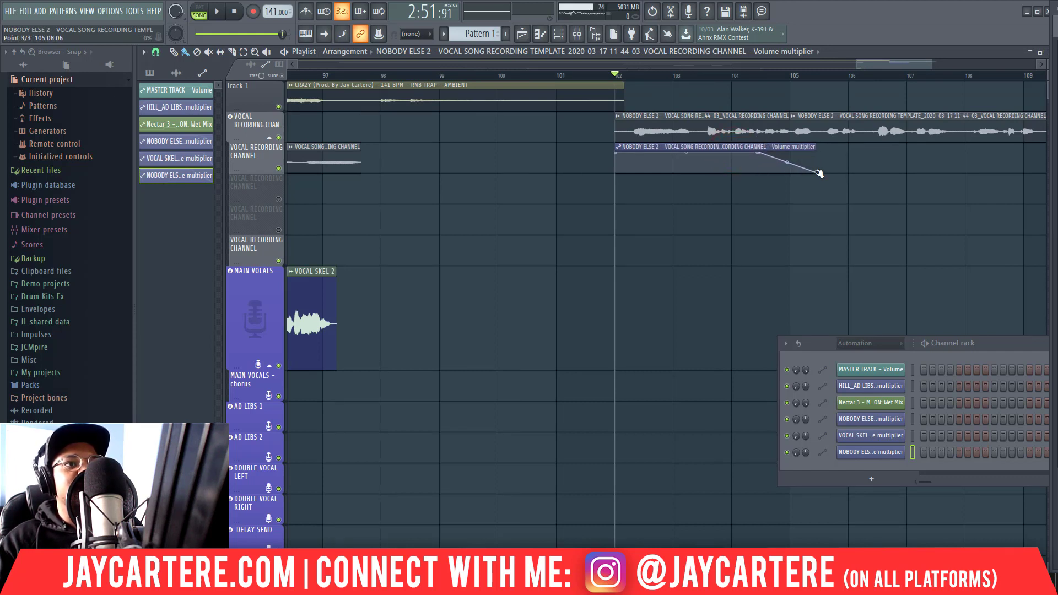
key(ctrl+z)
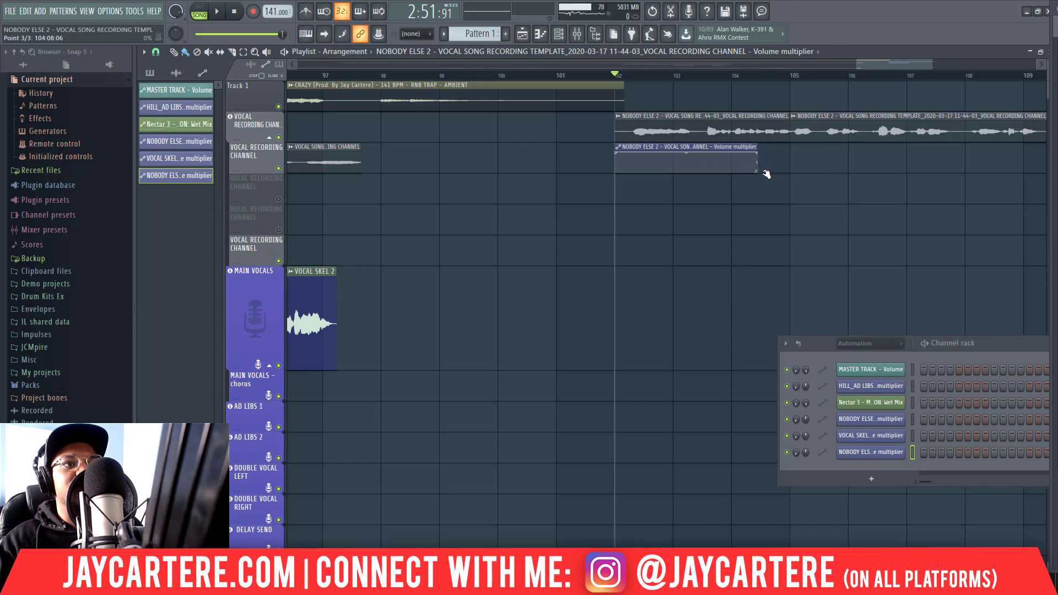
drag(766, 174, 793, 181)
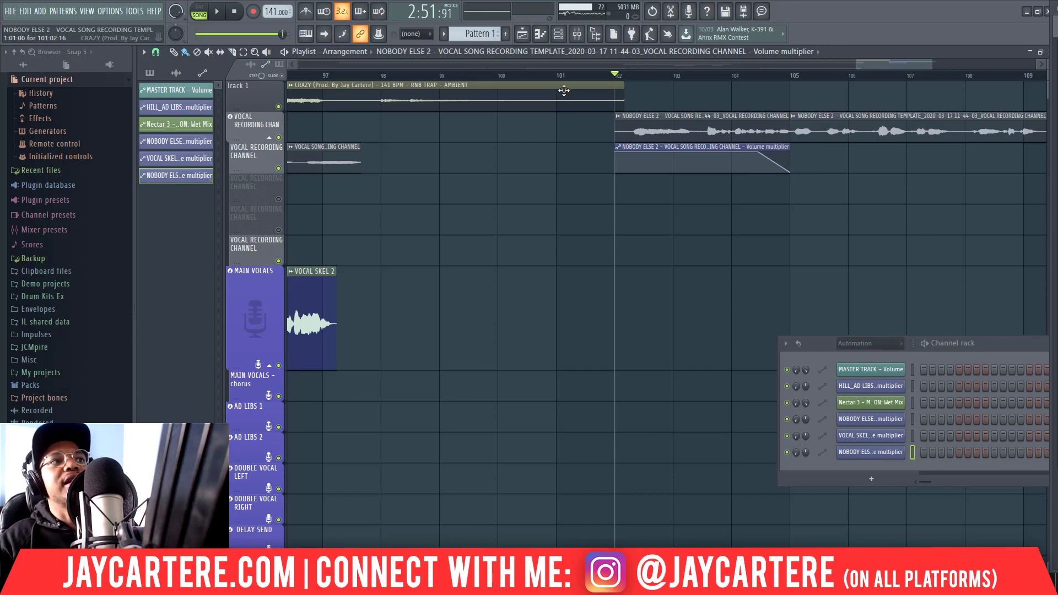
Step: Play back the vocal pieces with the fade, and check which clips the first piece can be crossfaded with
key(space)
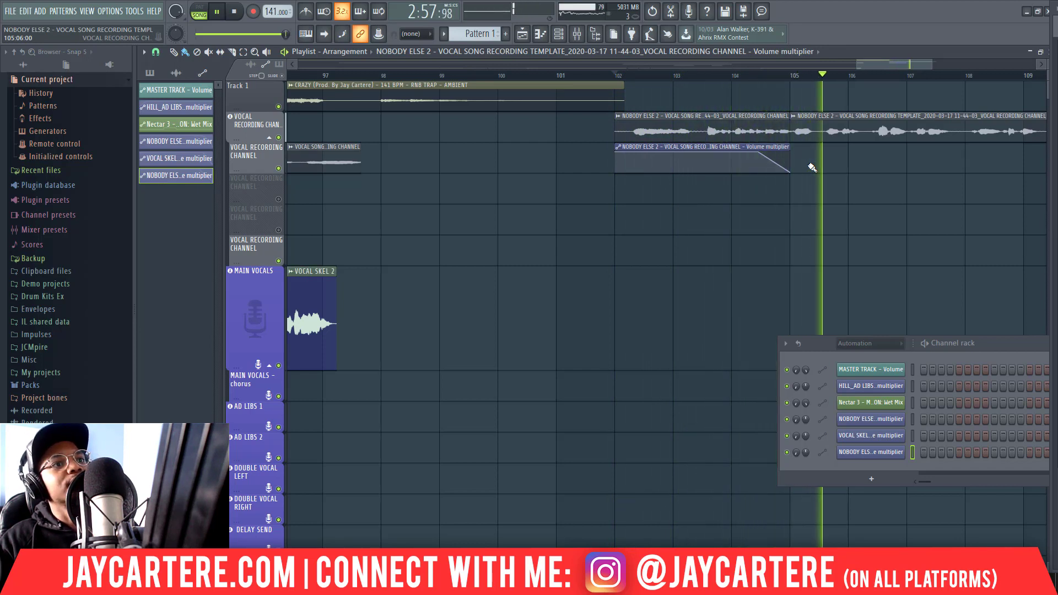
key(space)
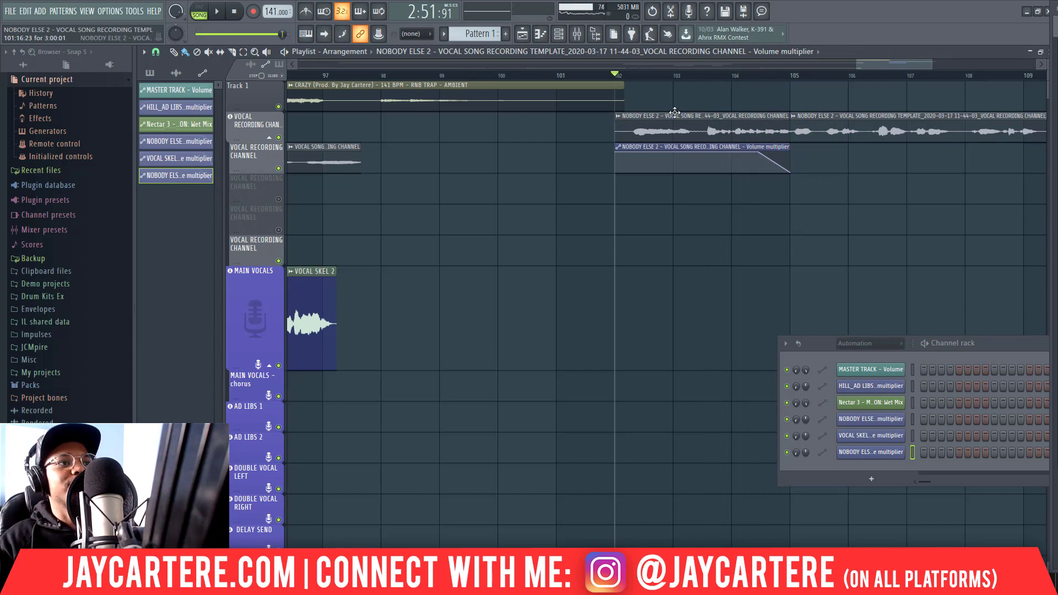
click(618, 118)
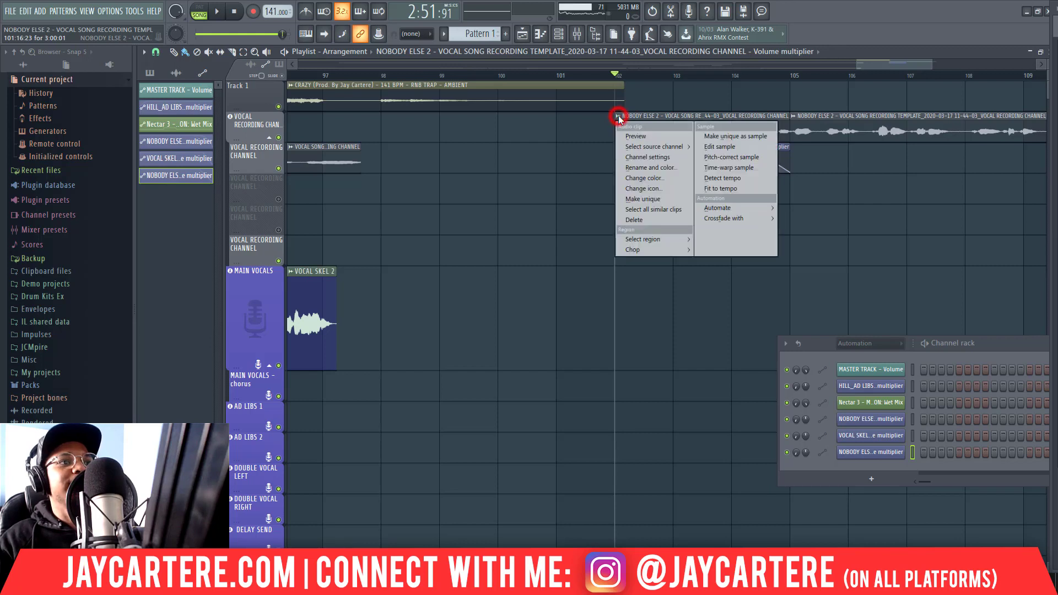
mouse_move(744, 217)
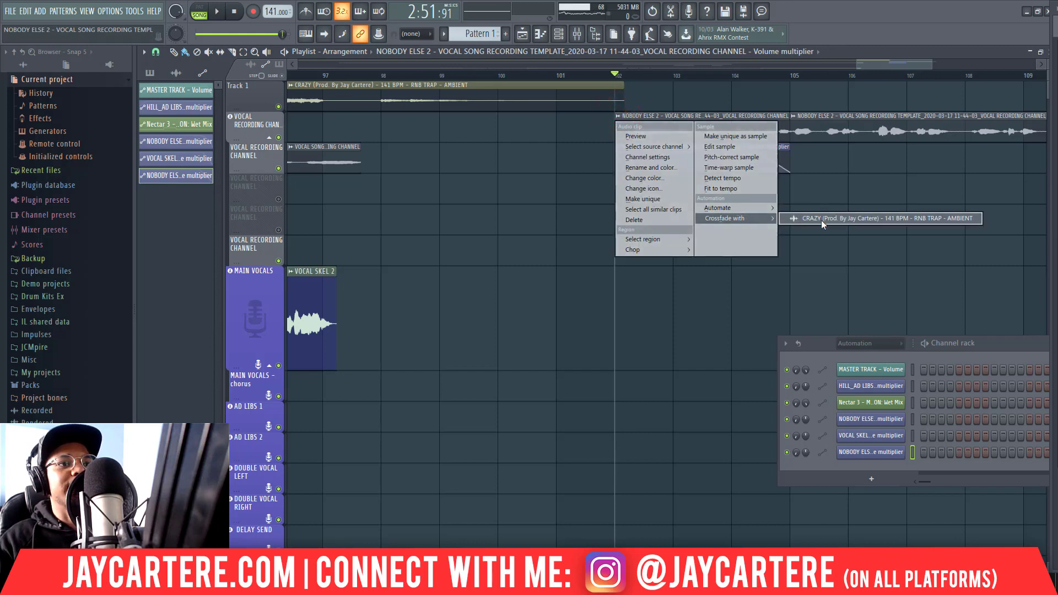
right_click(905, 241)
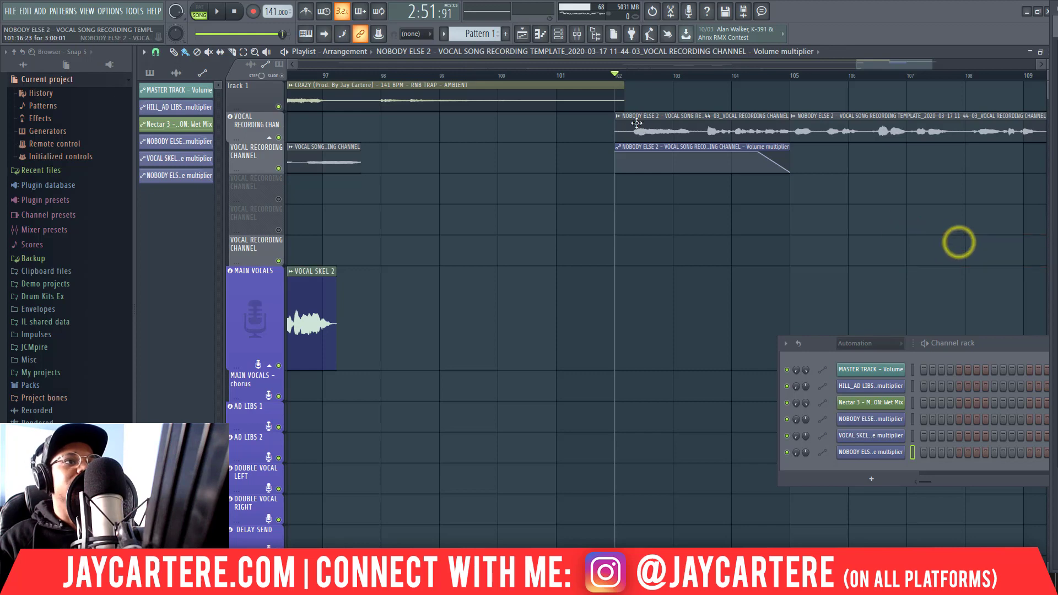
Step: Make the first vocal piece unique and recheck its crossfade options, removing the stray copy placed on the lower recording track
click(618, 118)
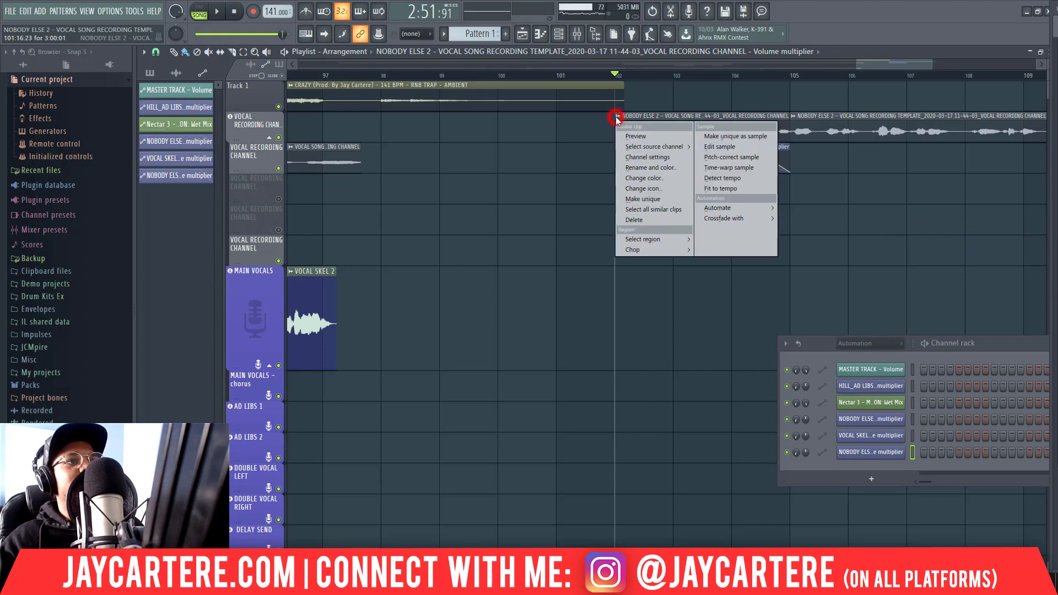
click(666, 199)
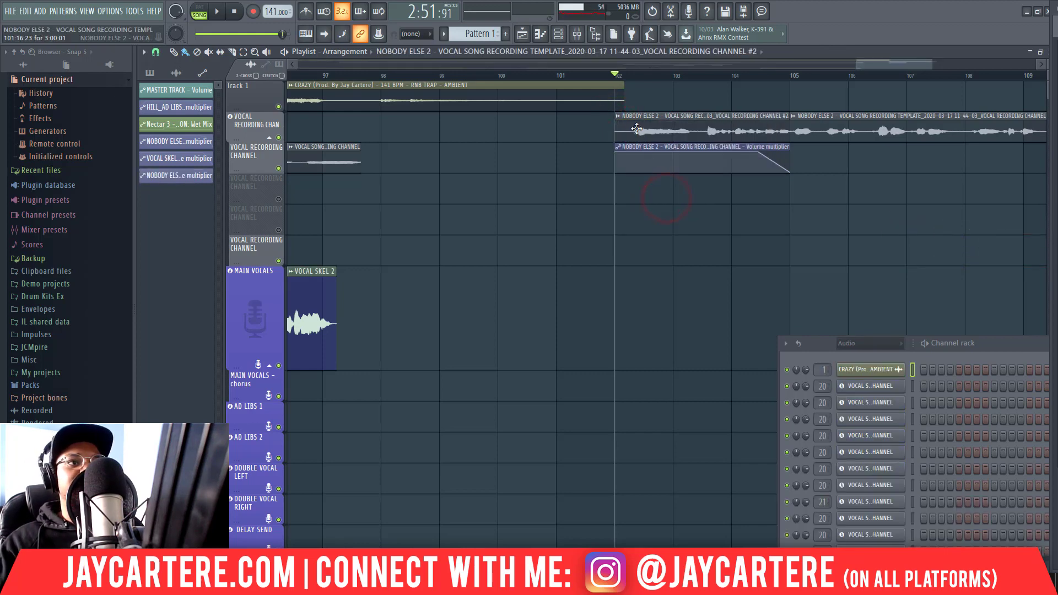
click(619, 118)
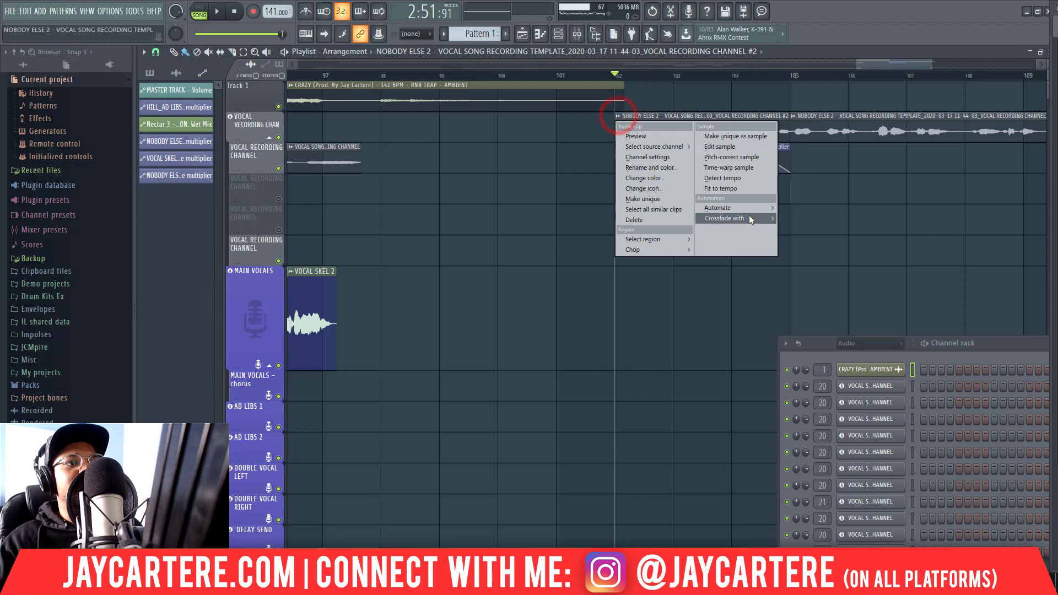
mouse_move(759, 222)
right_click(833, 243)
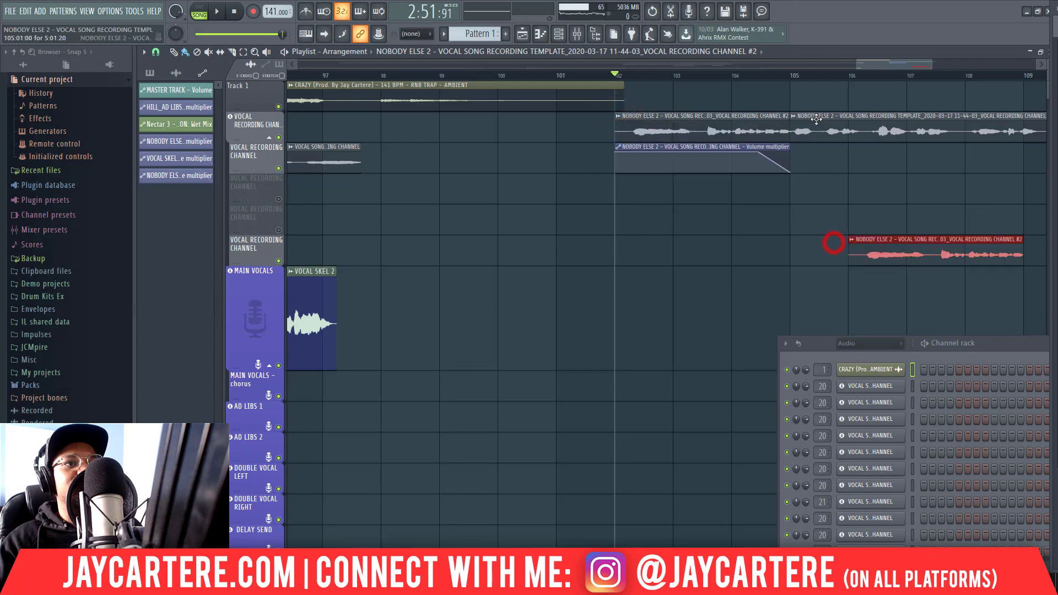
click(903, 240)
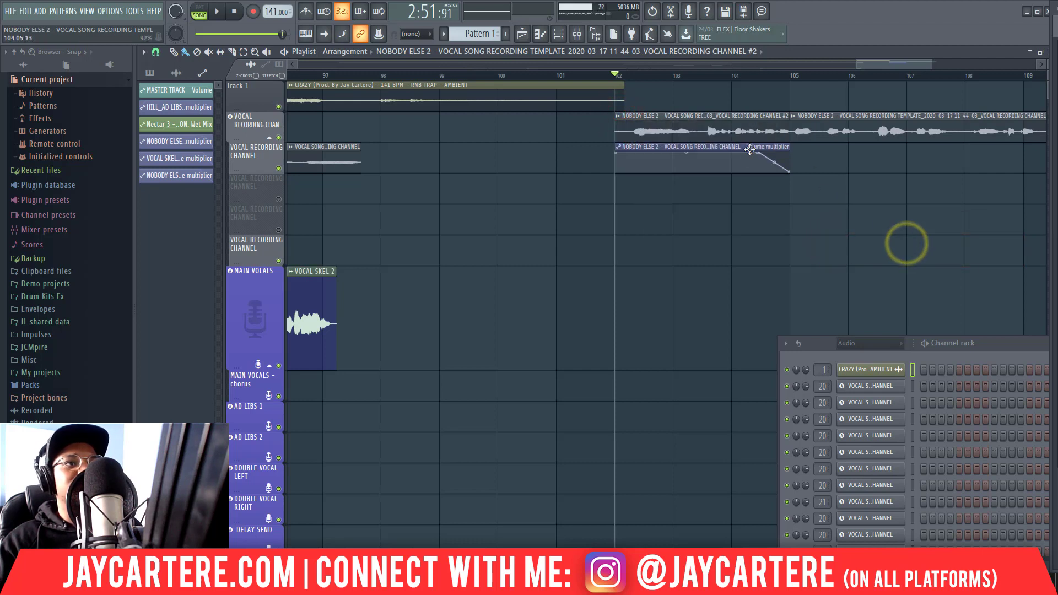
Step: Move the volume automation clip down one track and the unique first vocal piece down to the track it occupied
drag(749, 149, 750, 180)
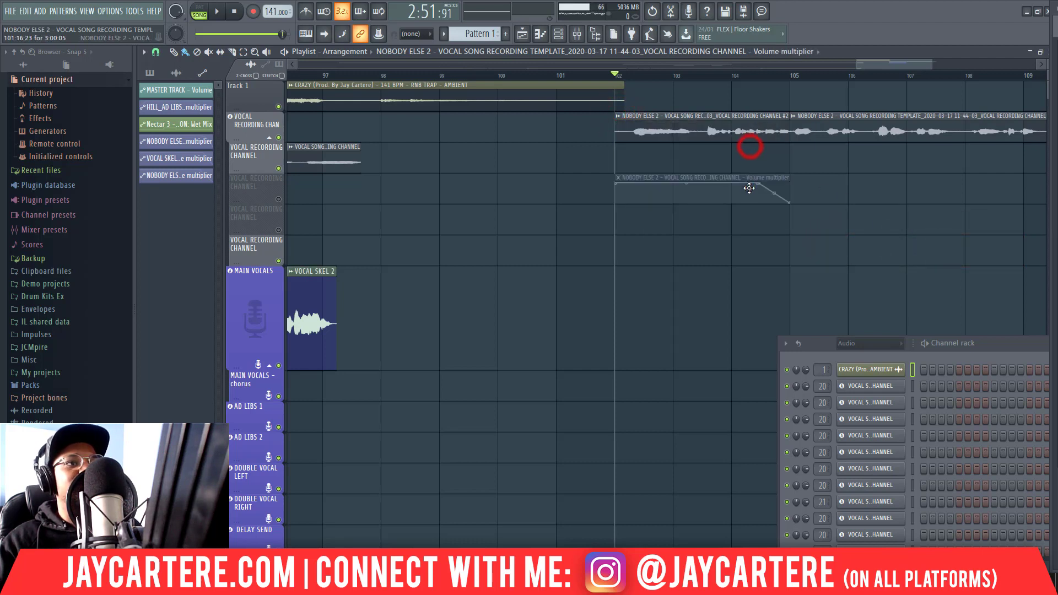
drag(746, 128, 746, 158)
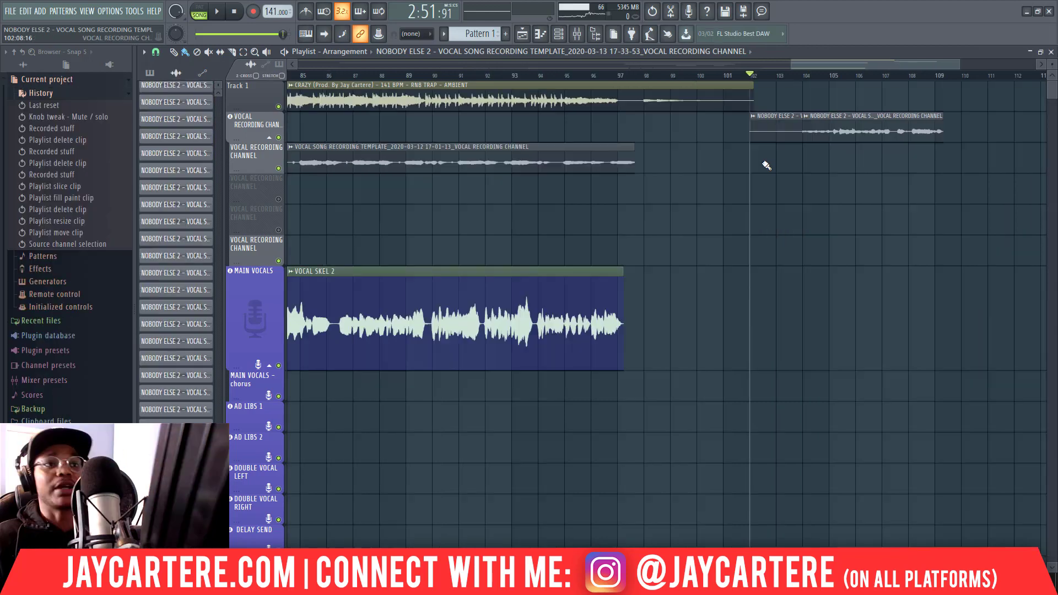
Step: Undo the last source channel selection on the first piece of the sliced vocal clip
key(ctrl+z)
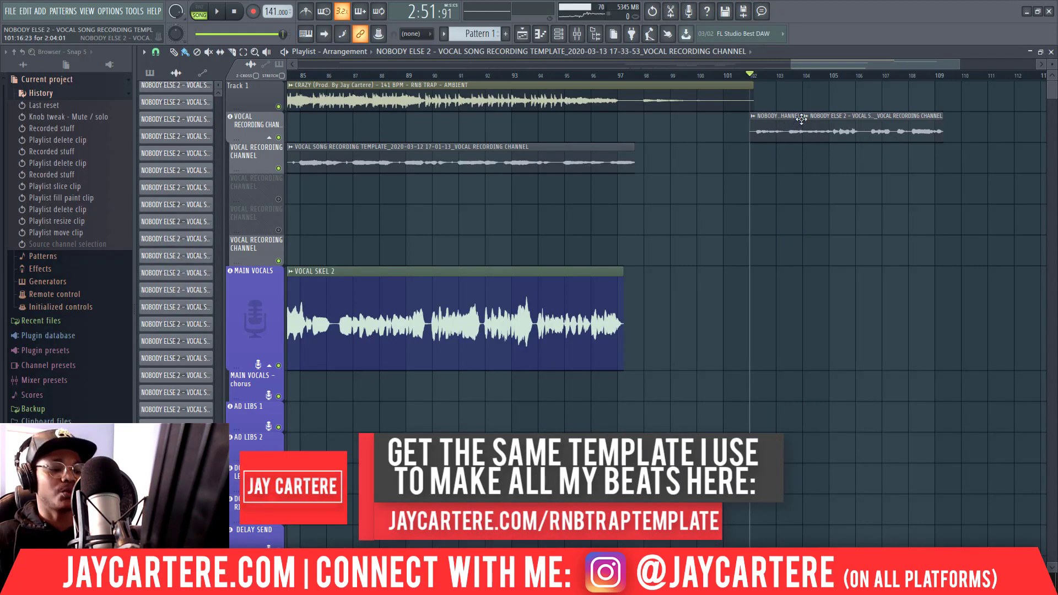
Step: Undo the last source channel selection and clip move, and remove the stray clip placed on the MAIN VOCALS track
key(ctrl+z)
key(ctrl+z)
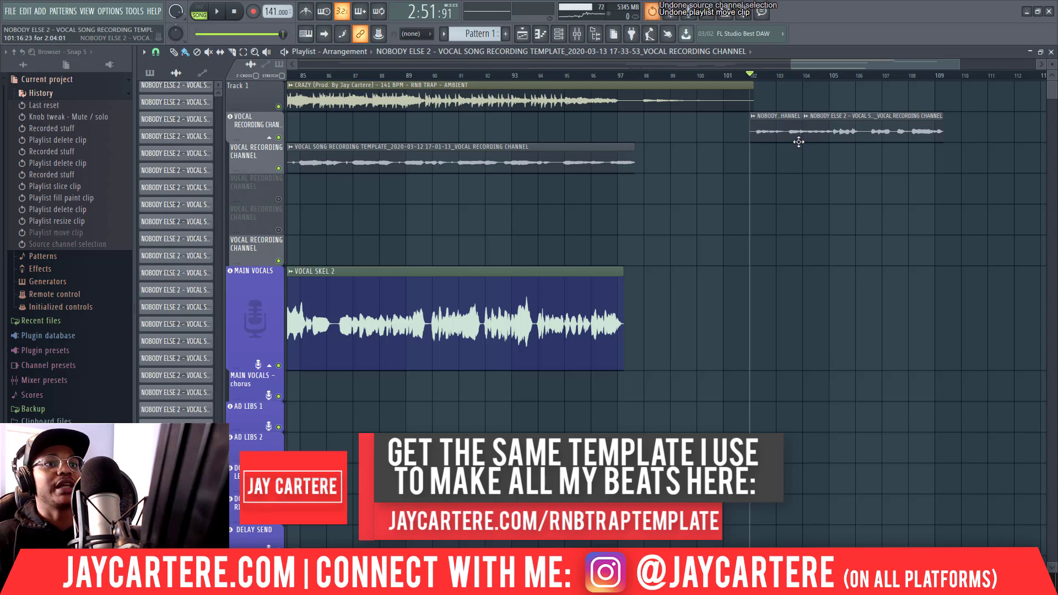
click(876, 319)
right_click(873, 290)
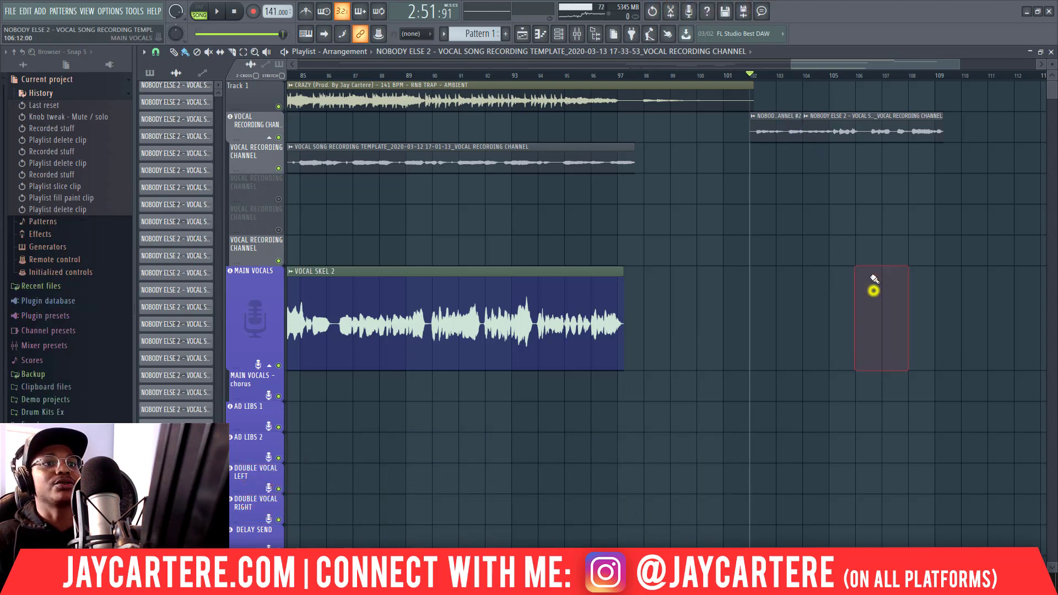
Step: Resize the first vocal piece so it overlaps the second, reversing the source channel change tried on it
drag(798, 116, 792, 117)
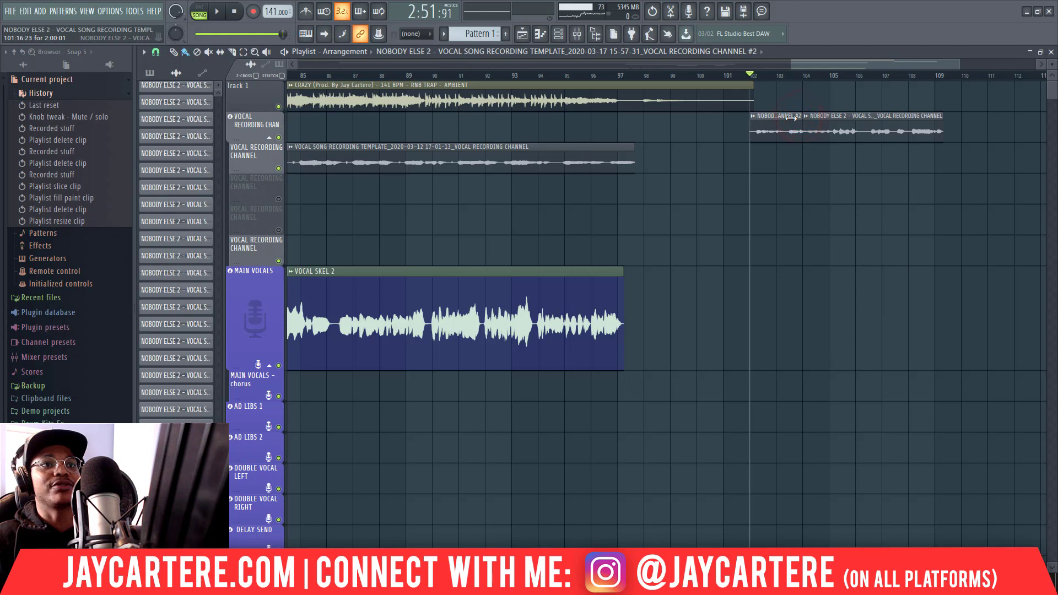
click(755, 119)
click(788, 158)
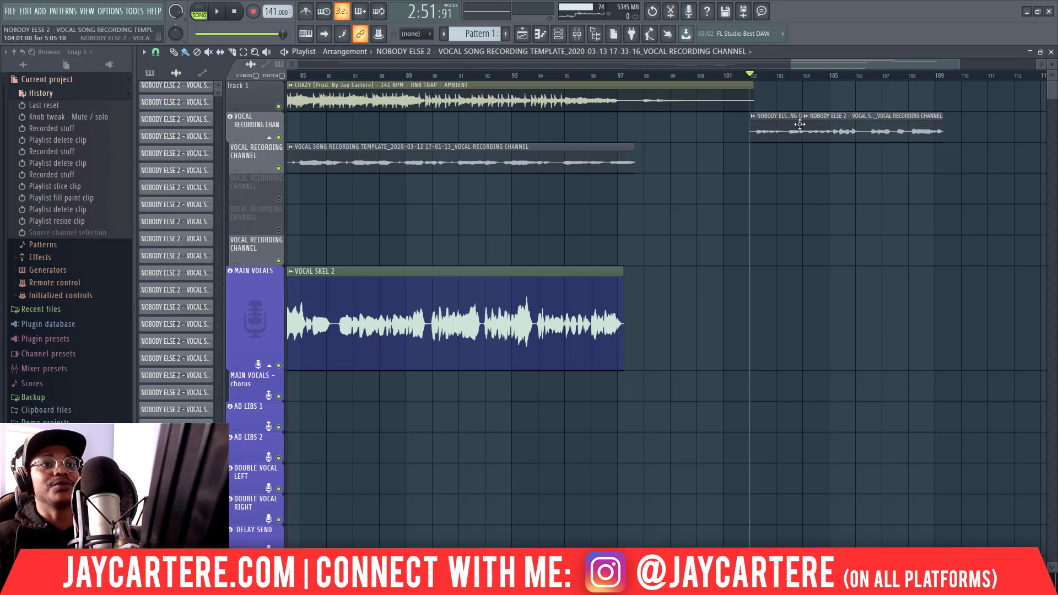
key(ctrl+z)
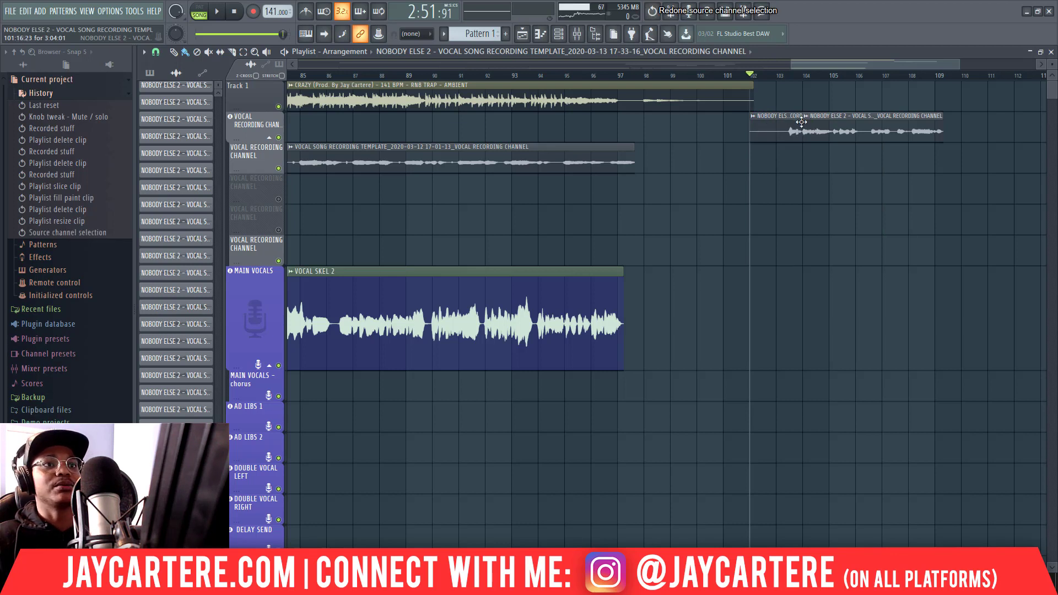
drag(798, 118, 772, 116)
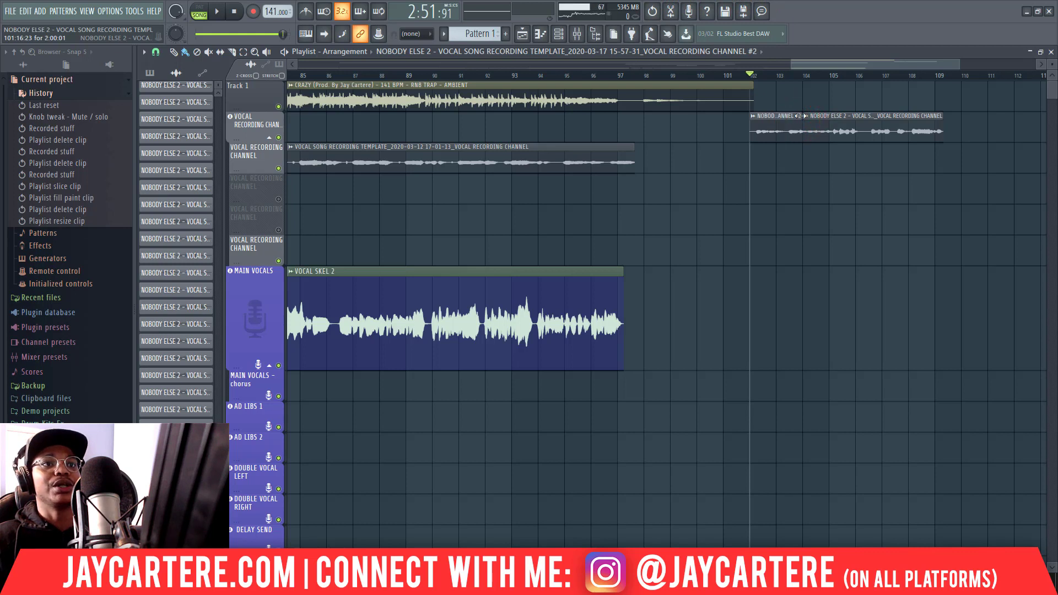
Step: Crossfade the first vocal piece with the overlapping second piece
right_click(756, 118)
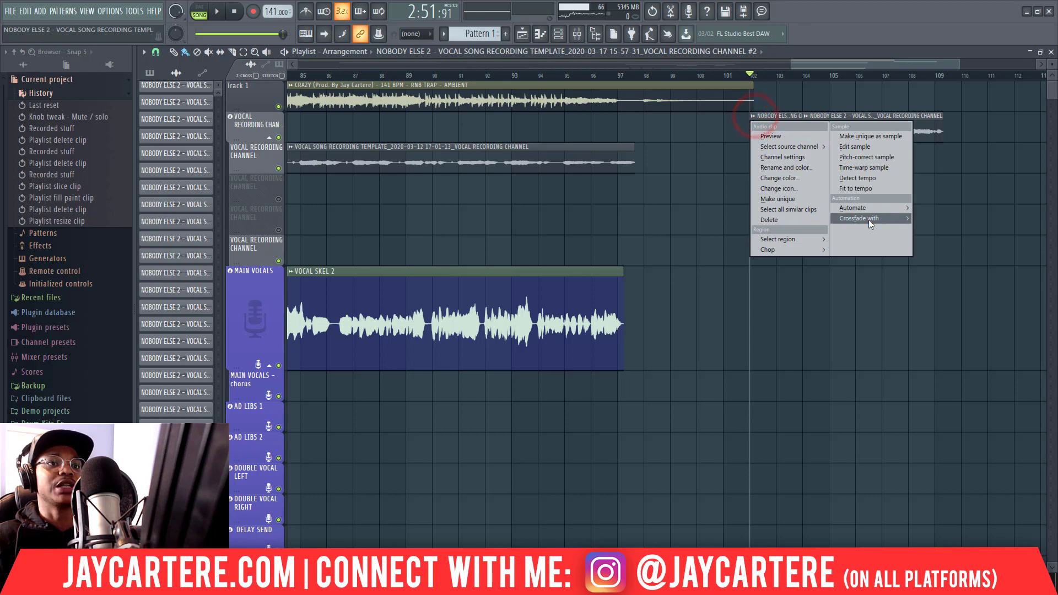
mouse_move(868, 219)
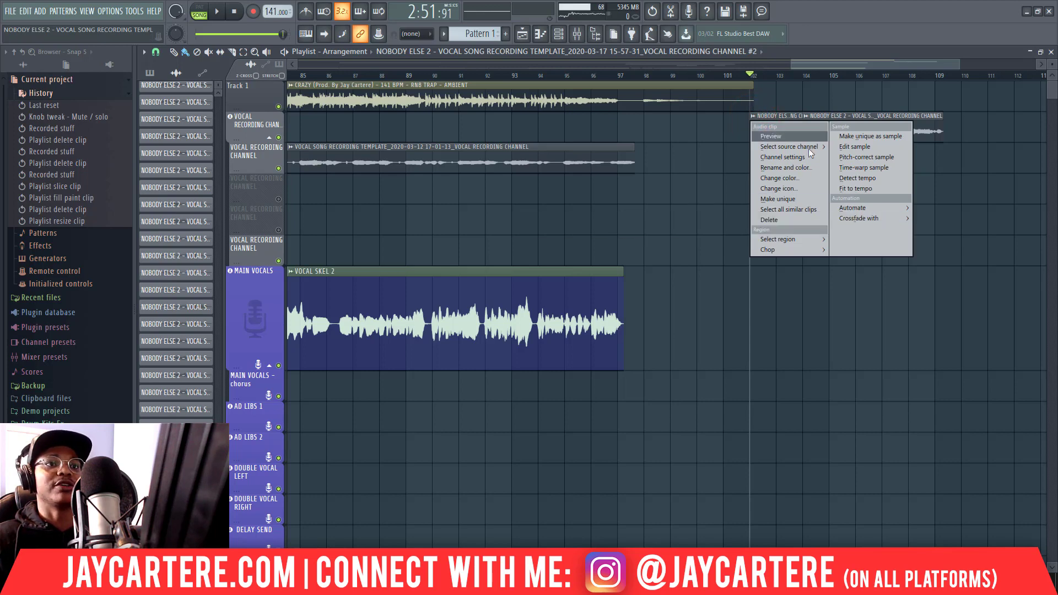
click(791, 227)
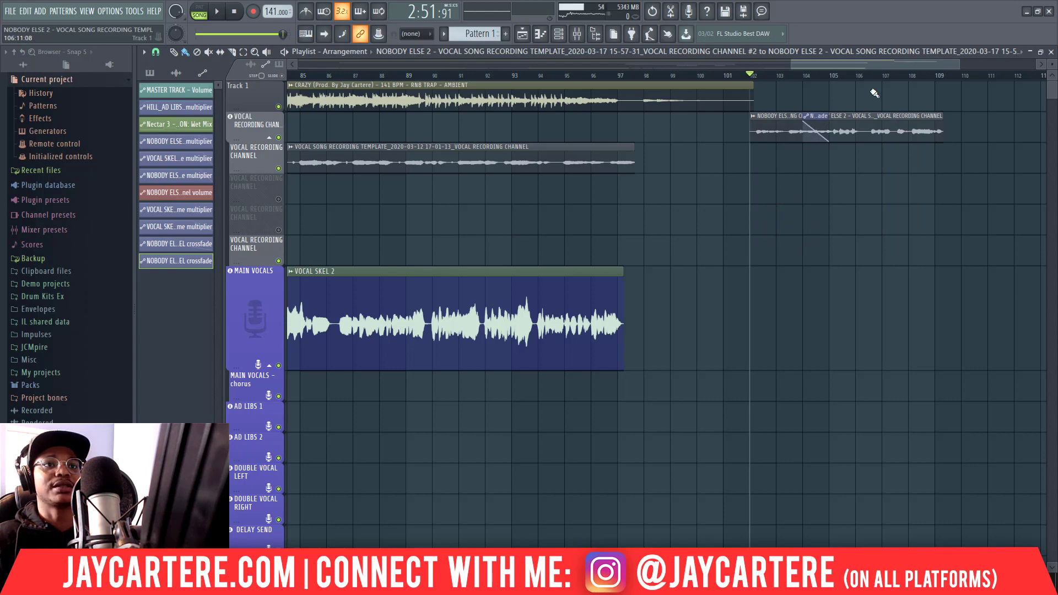
Step: Play back the two vocal pieces through the crossfade at bar 104
drag(957, 66, 876, 66)
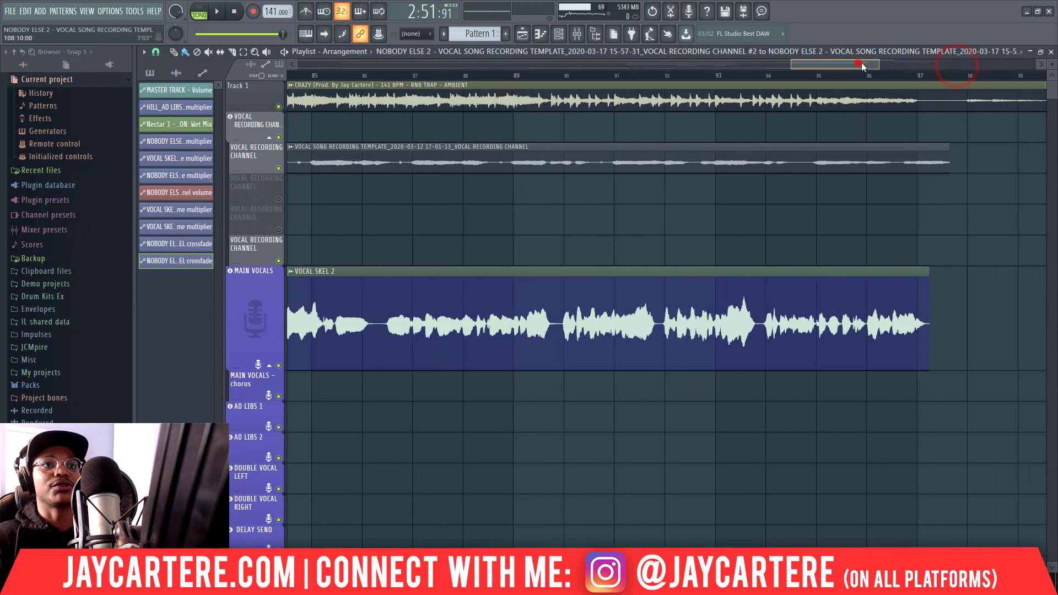
scroll(861, 65, right, 4)
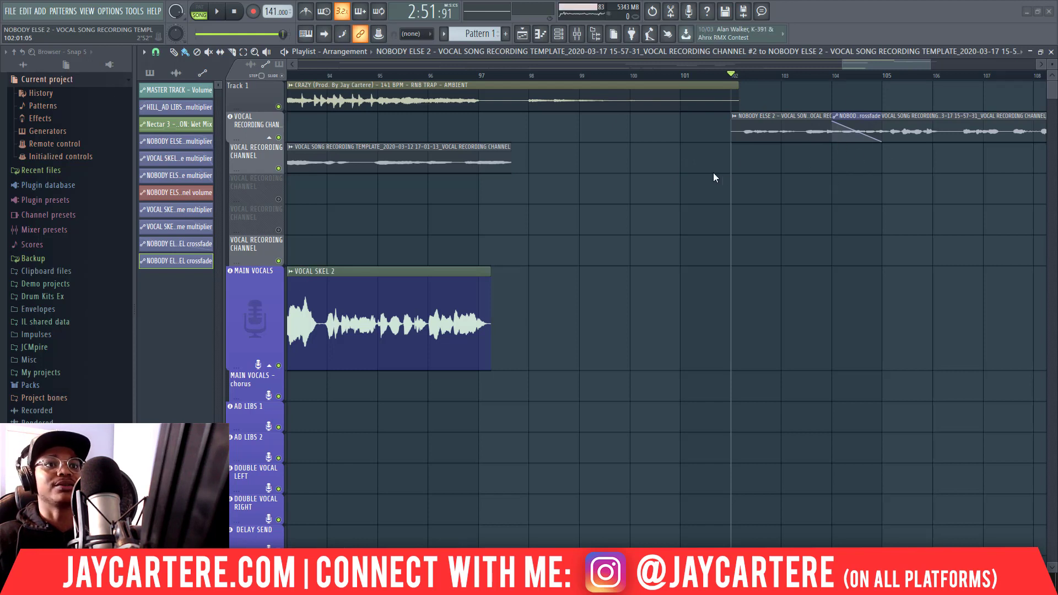
key(space)
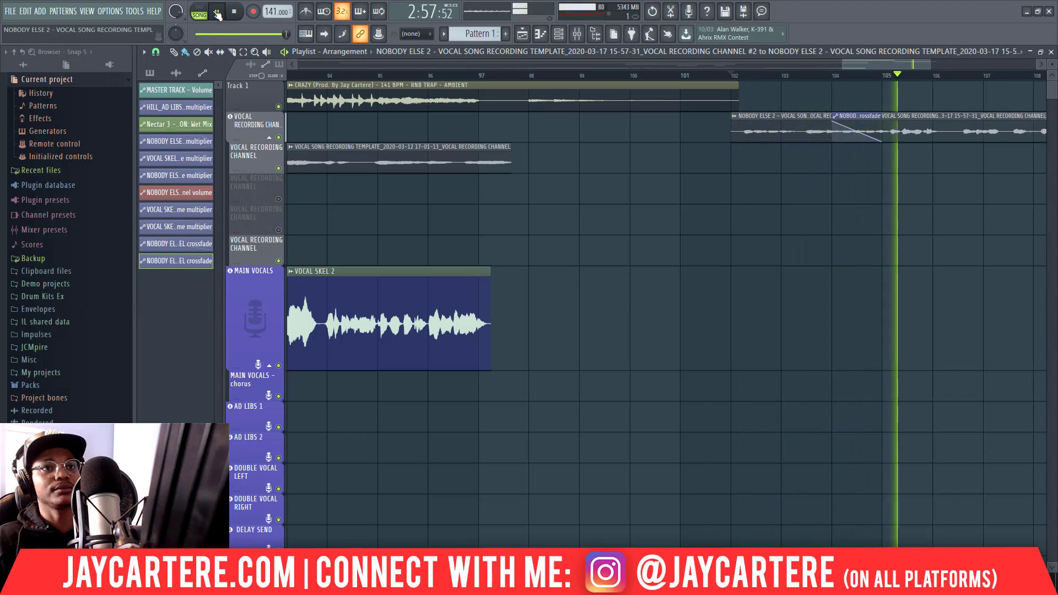
key(space)
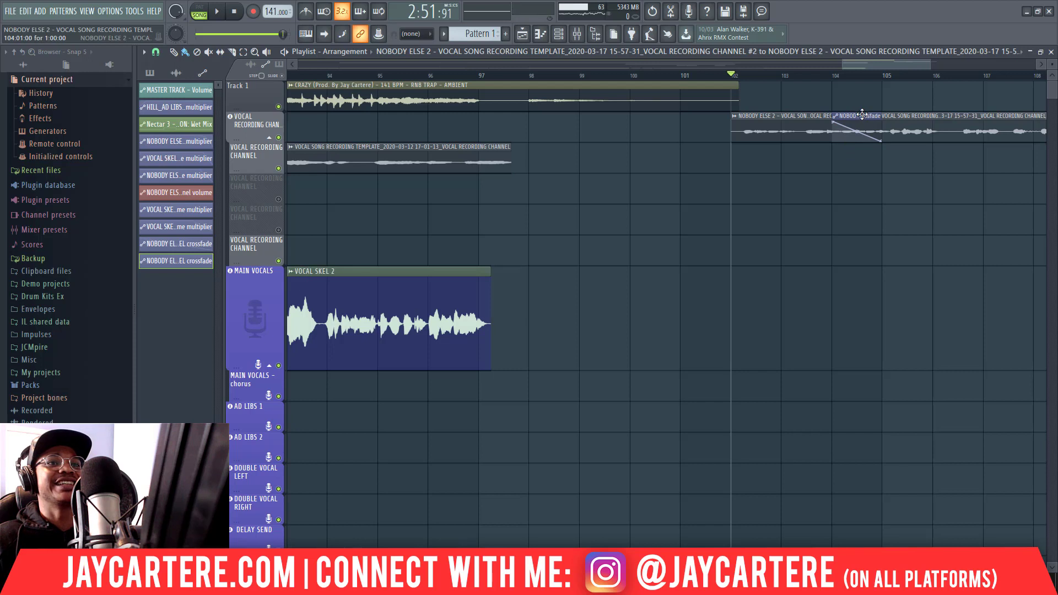
Step: Delete the crossfade clip from the playlist and undo the last resize of the first vocal piece
click(862, 116)
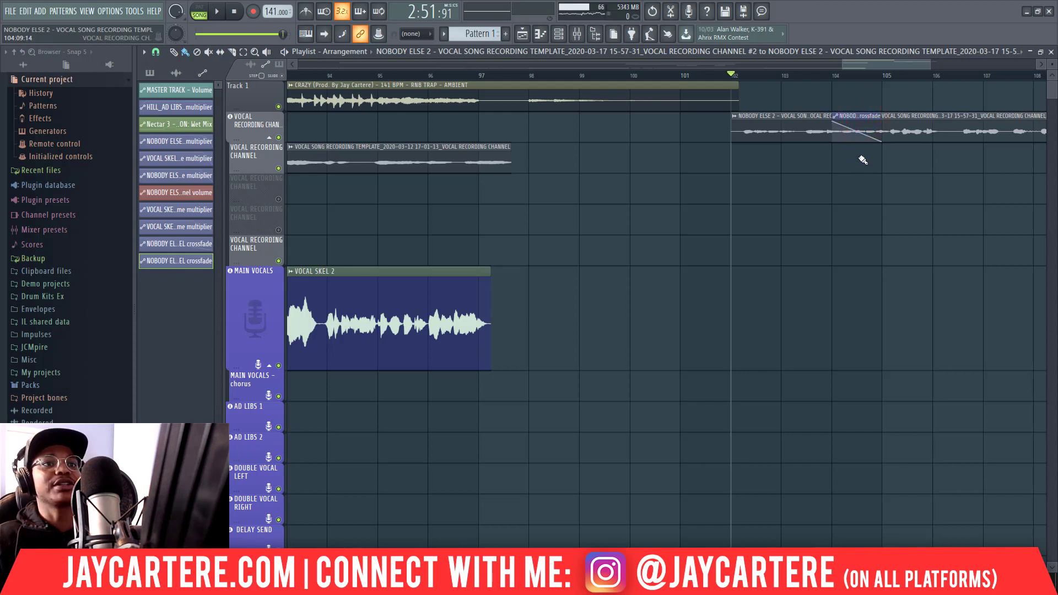
key(ctrl+z)
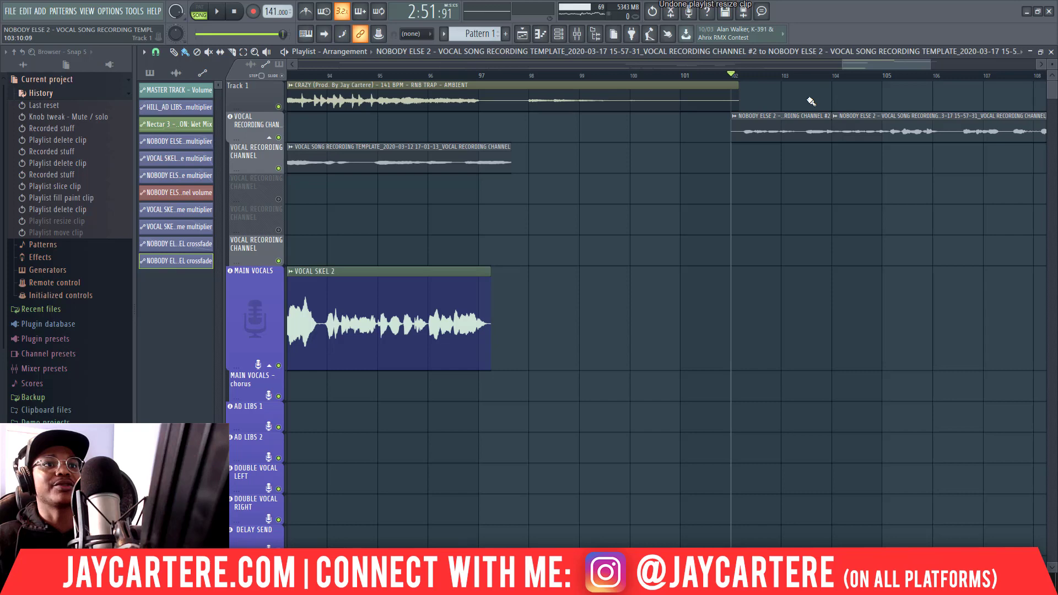
key(alt+z)
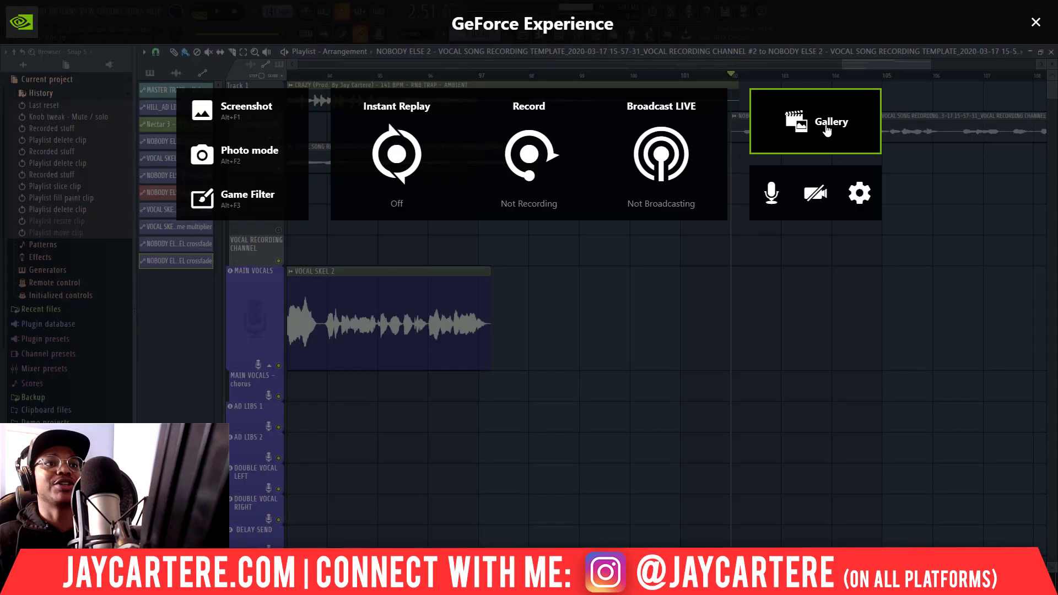
click(1035, 21)
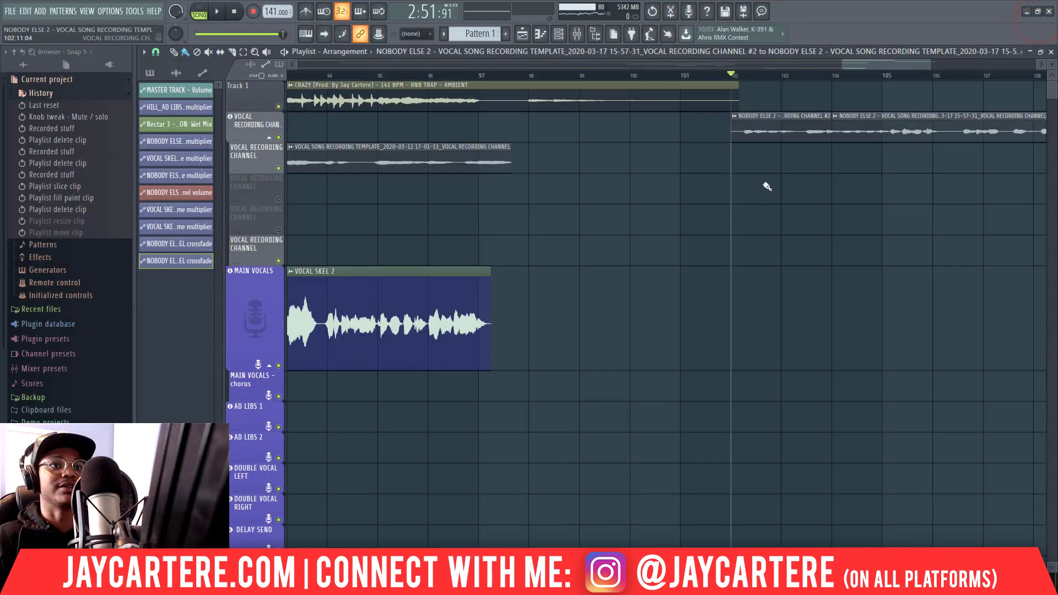
Step: Play back the vocal pieces without the crossfade and extend the first piece over the start of the second
key(space)
click(779, 141)
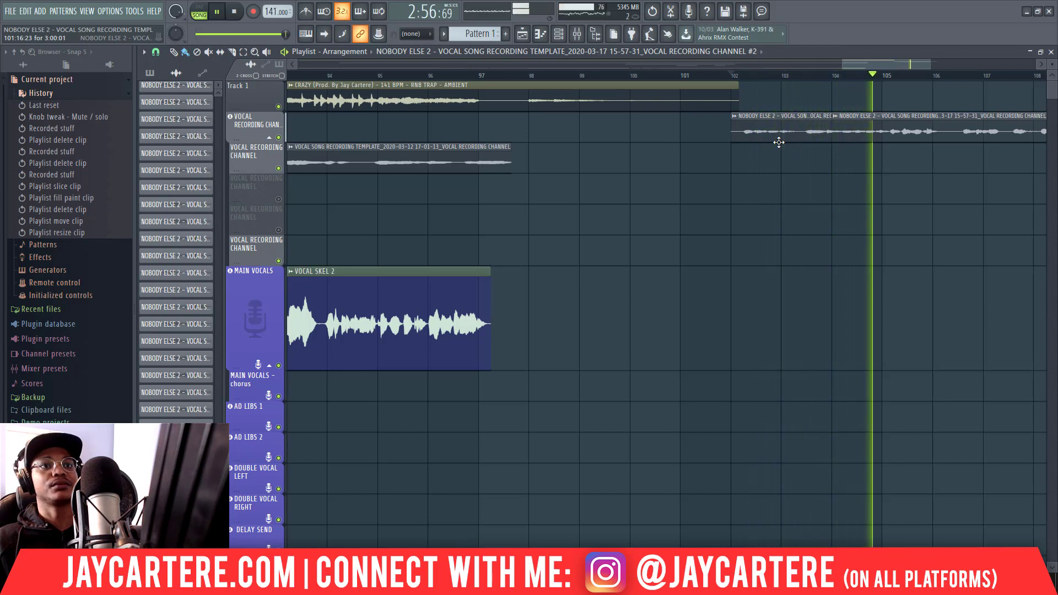
click(850, 142)
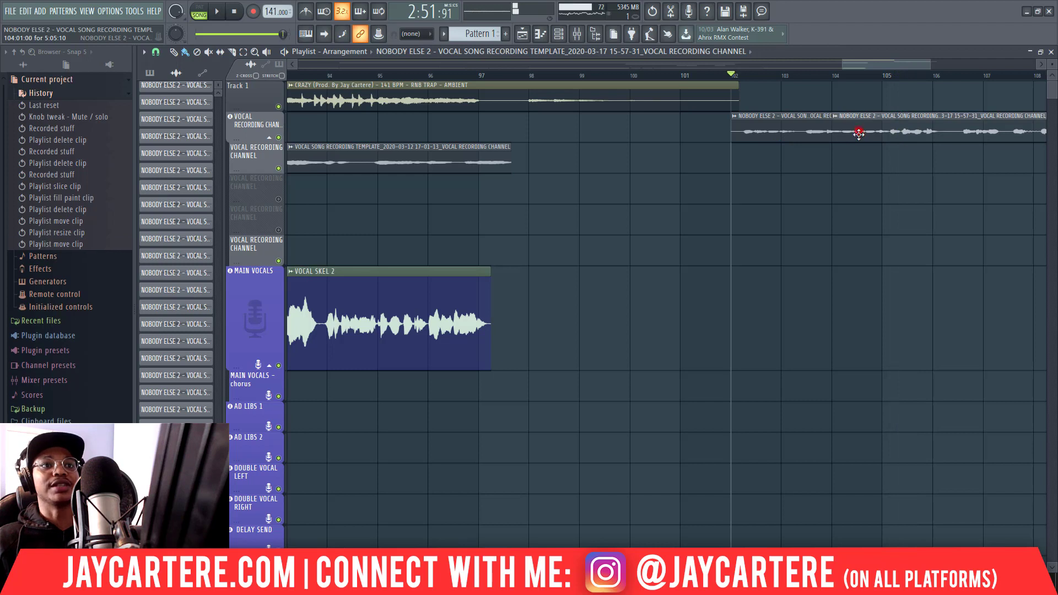
mouse_move(849, 142)
mouse_down()
mouse_move(862, 165)
mouse_move(865, 130)
mouse_up()
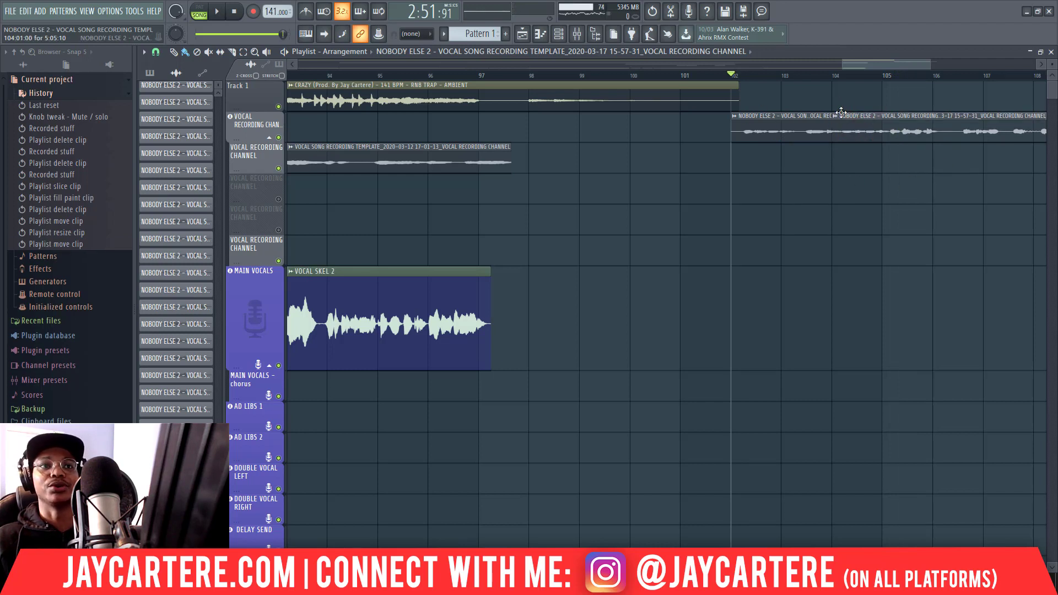
mouse_move(809, 127)
mouse_down()
mouse_move(805, 163)
mouse_move(808, 127)
mouse_up()
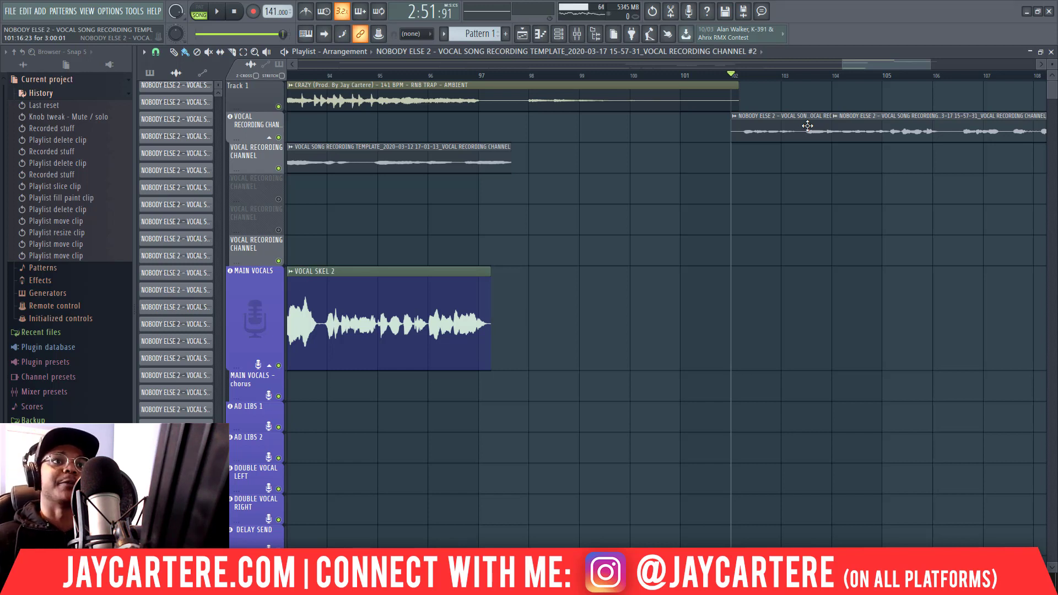
drag(889, 66, 892, 65)
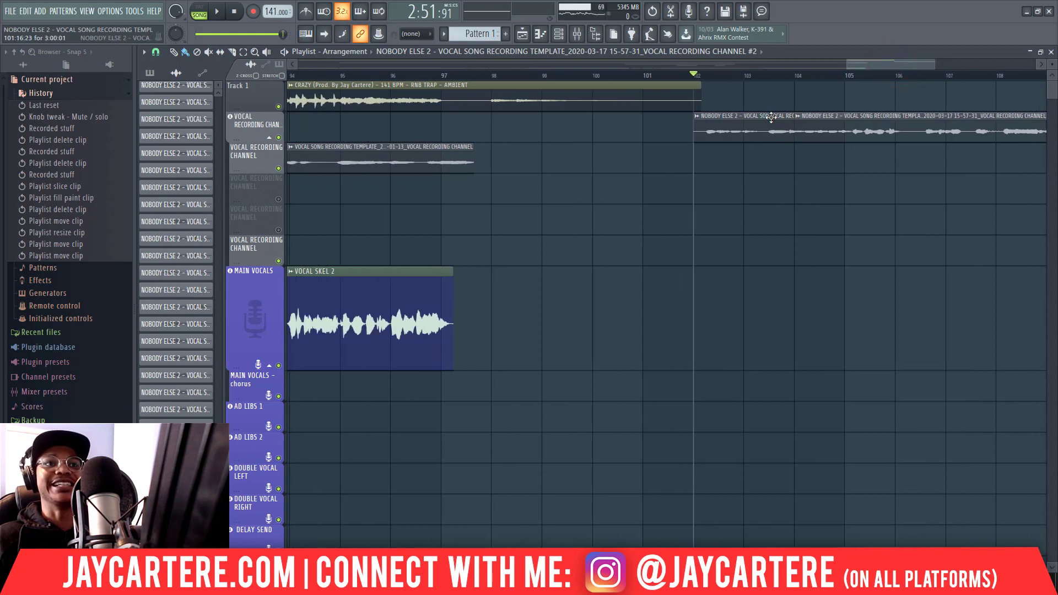
Step: Move the first vocal piece down one track, shorten it to overlap the second only slightly, and return it to its track
drag(771, 117, 763, 160)
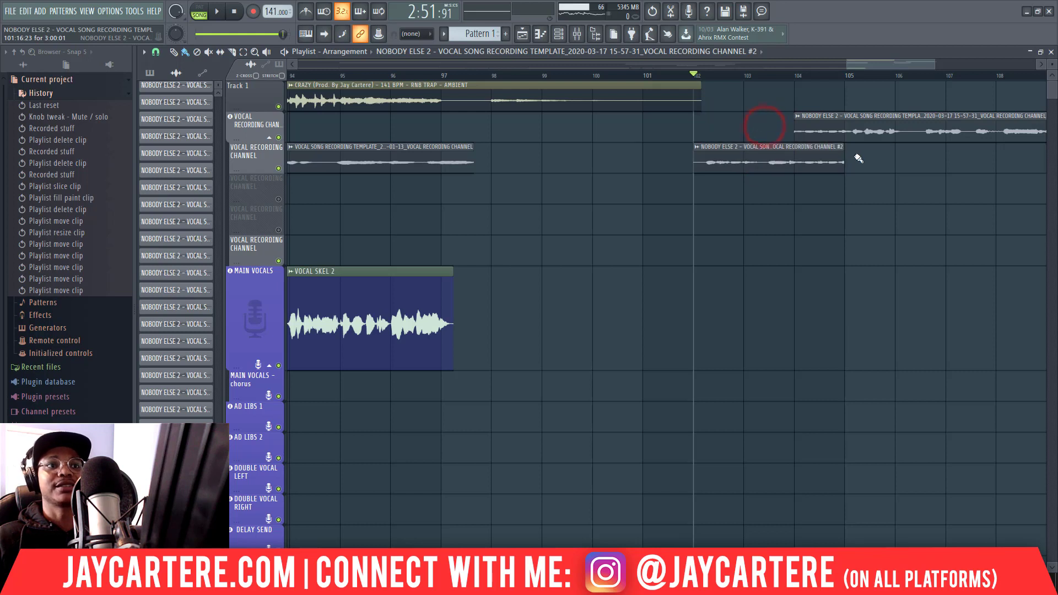
drag(845, 155, 712, 117)
click(781, 159)
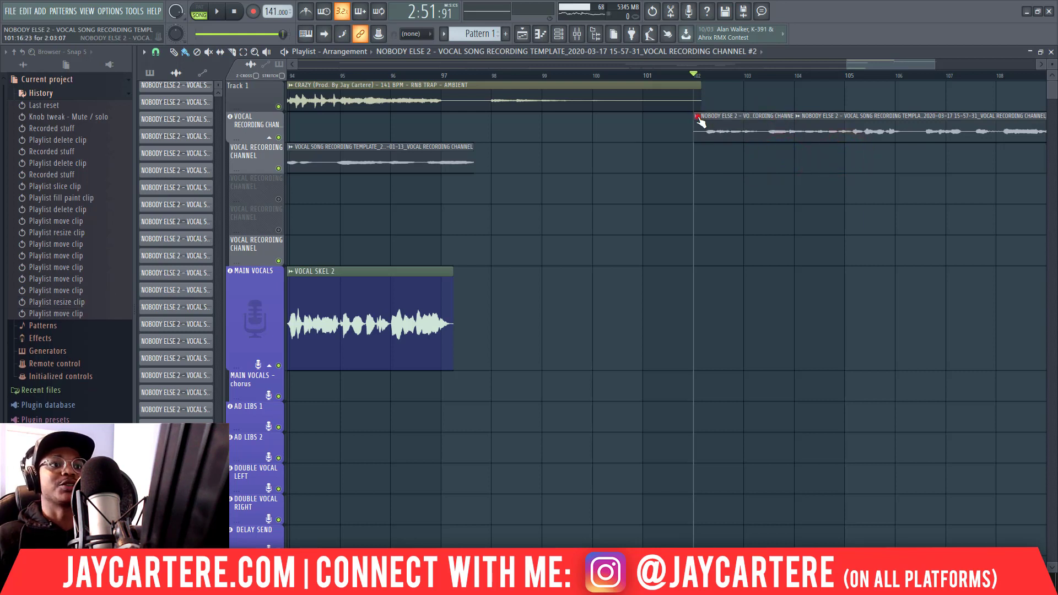
Step: Crossfade the shortened first vocal piece with the piece that follows it
click(698, 119)
mouse_move(796, 218)
click(762, 228)
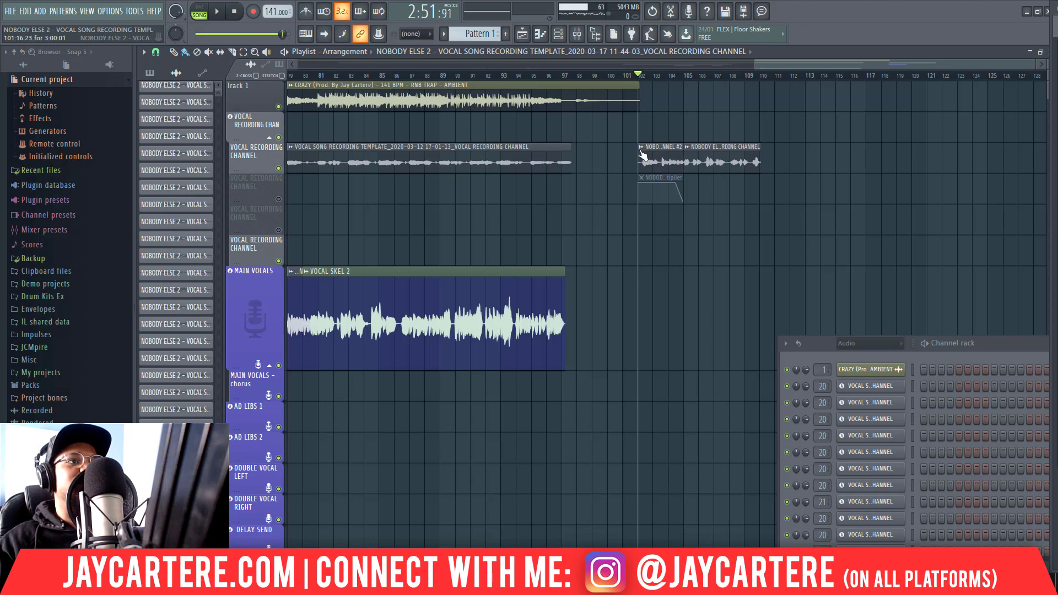
Step: Create a channel volume automation clip for the first sliced vocal piece, and delete the clip from the playlist
double_click(656, 157)
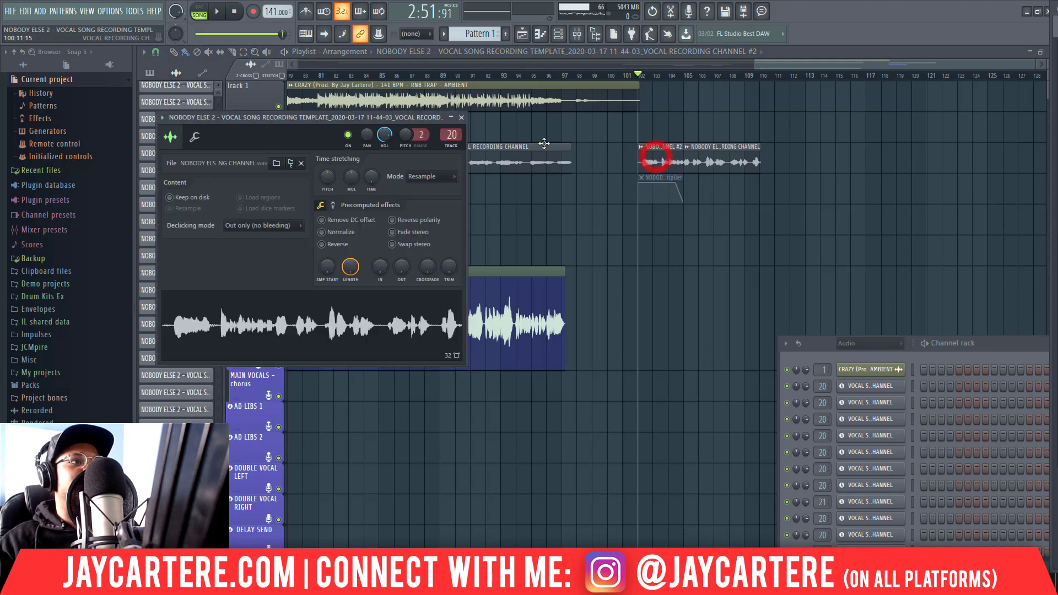
right_click(385, 137)
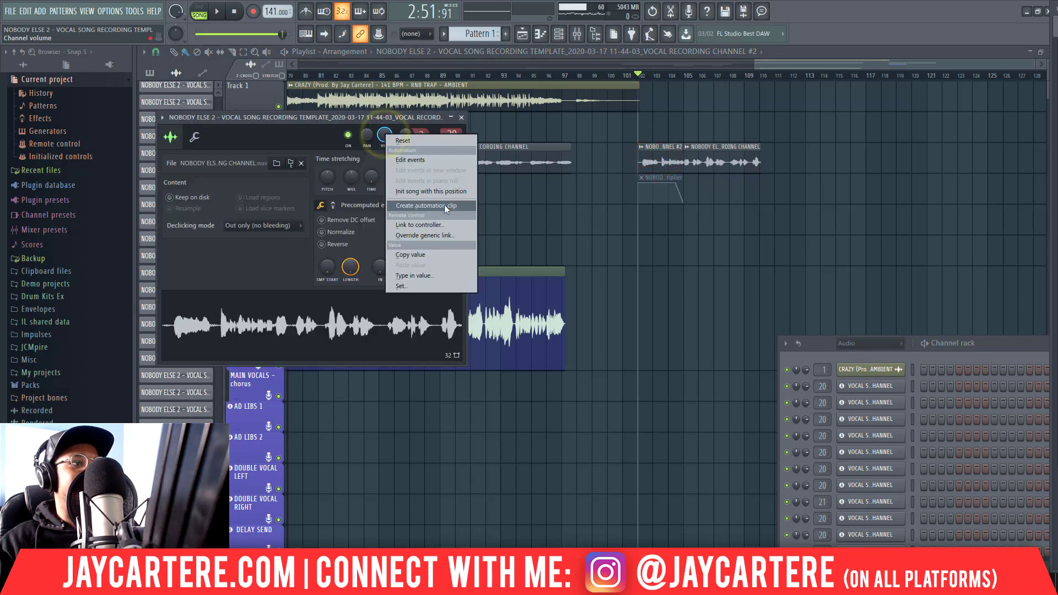
click(445, 208)
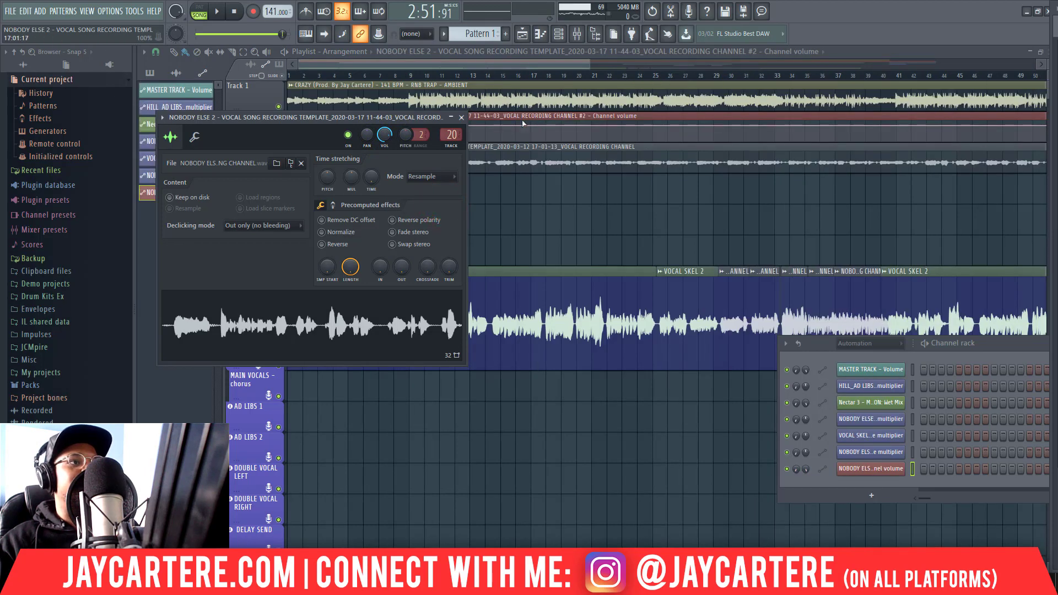
drag(425, 119, 425, 207)
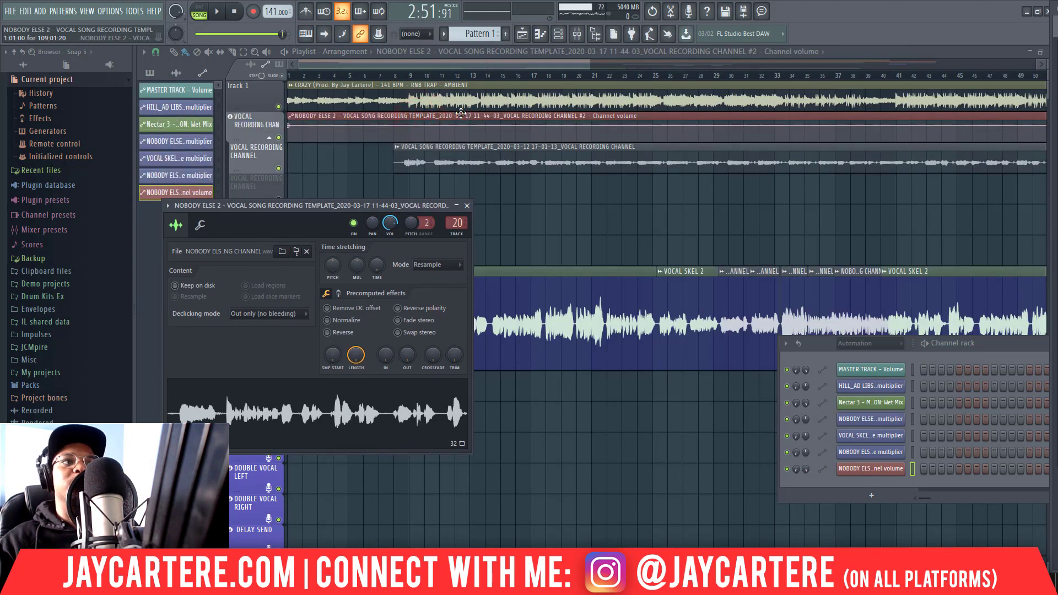
right_click(495, 116)
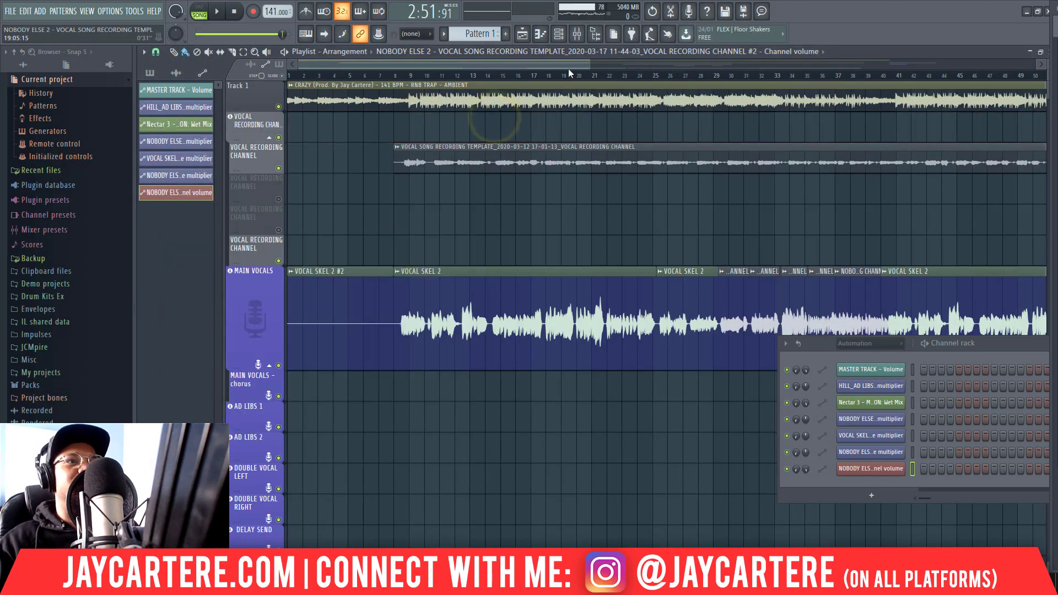
Step: Examine the automation options and source channel list of the first sliced vocal piece after bar 101
click(590, 64)
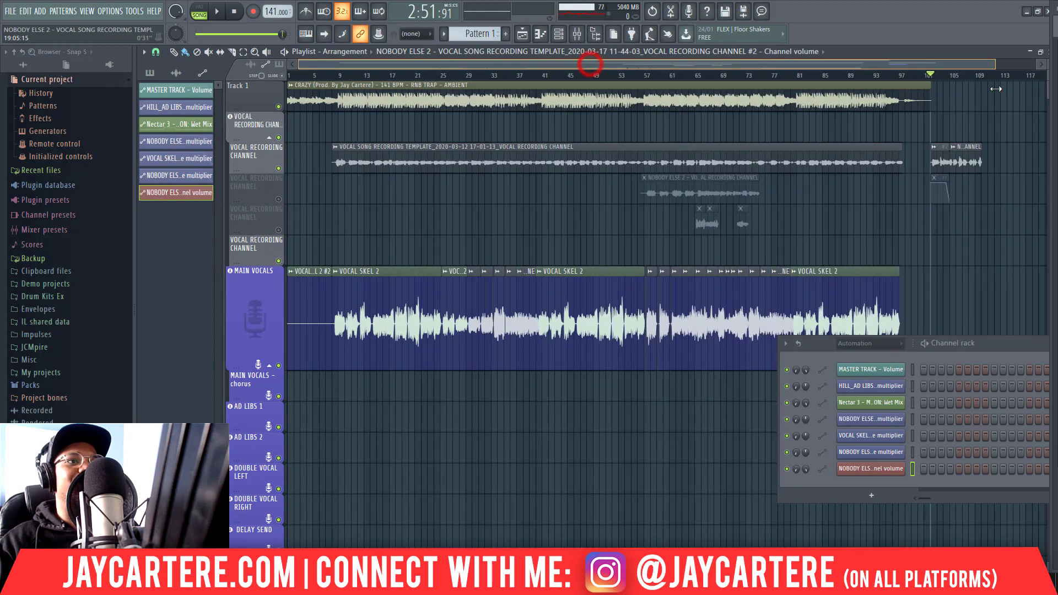
click(933, 149)
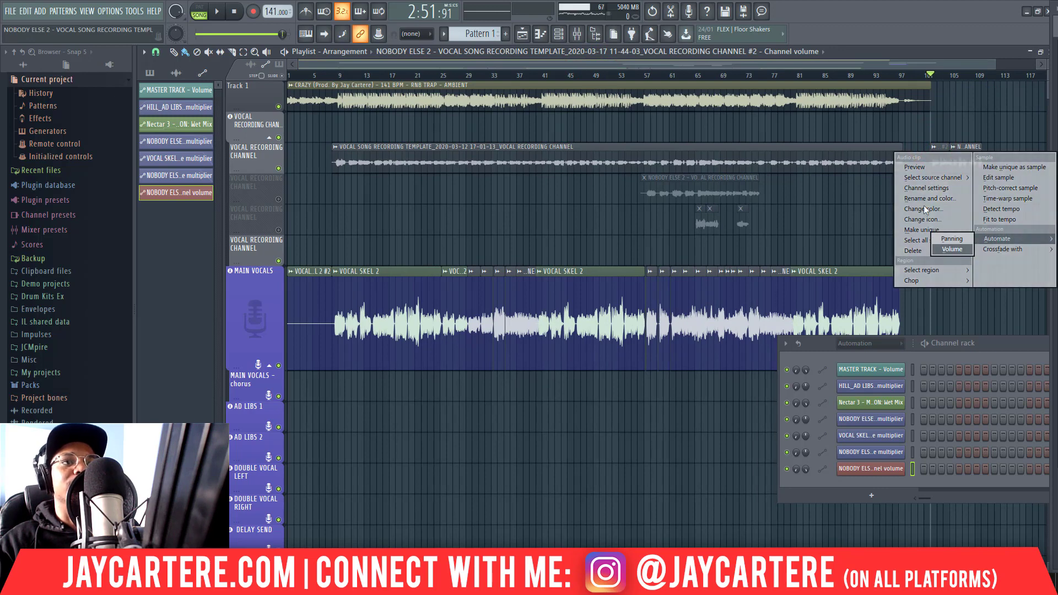
mouse_move(933, 177)
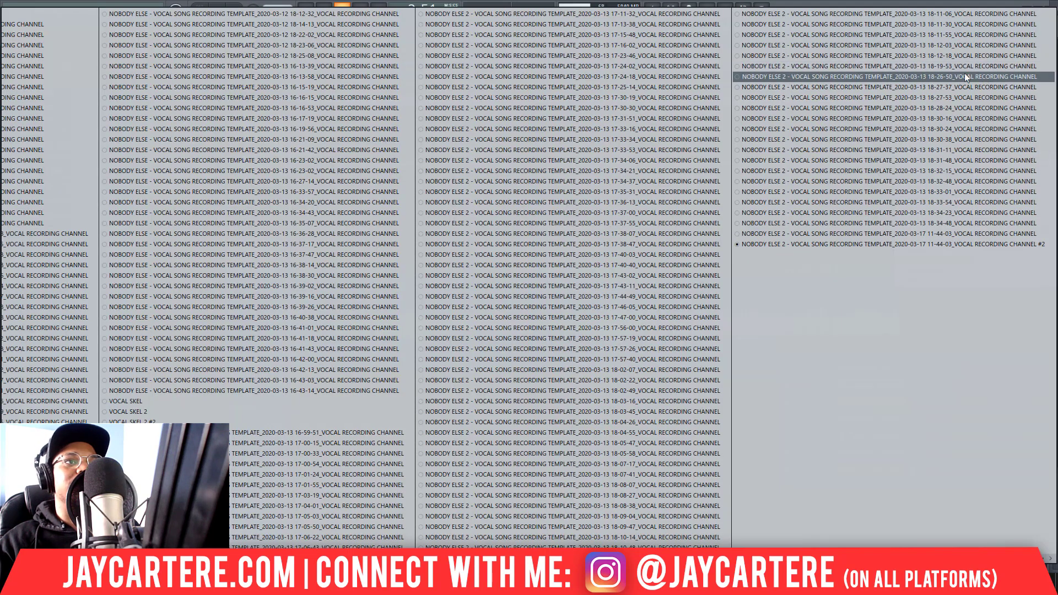
click(994, 447)
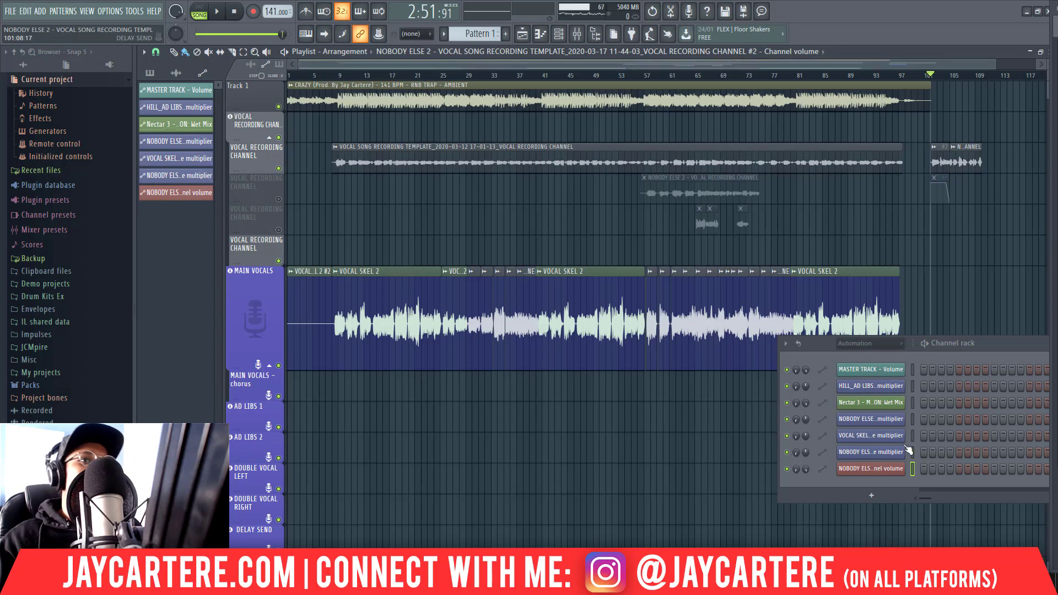
scroll(769, 66, right, 5)
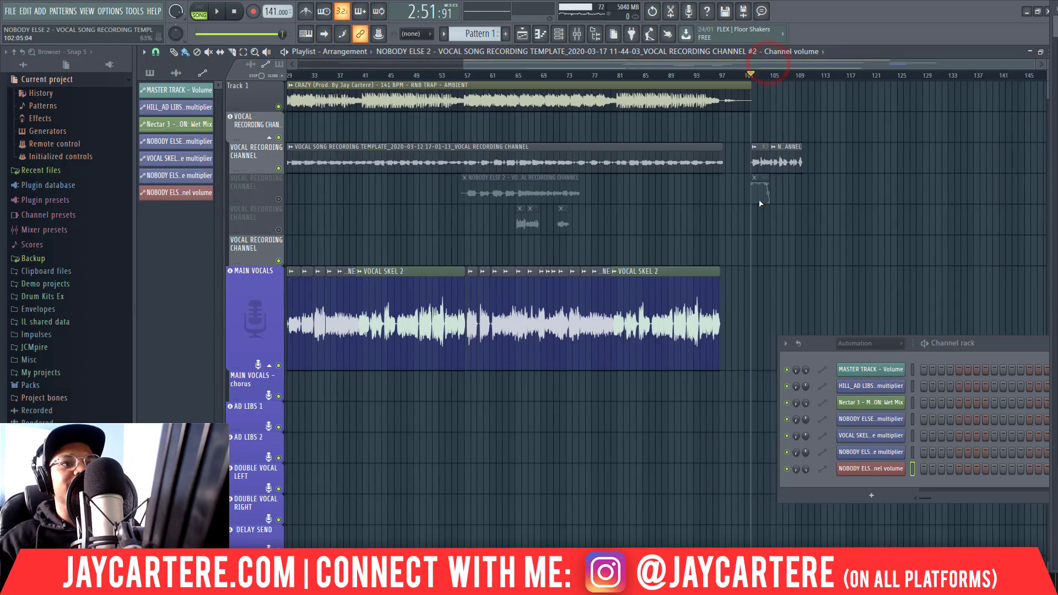
Step: Delete the channel volume automation clip and the sliced vocal pieces after bar 101 from the playlist
drag(1032, 61, 932, 80)
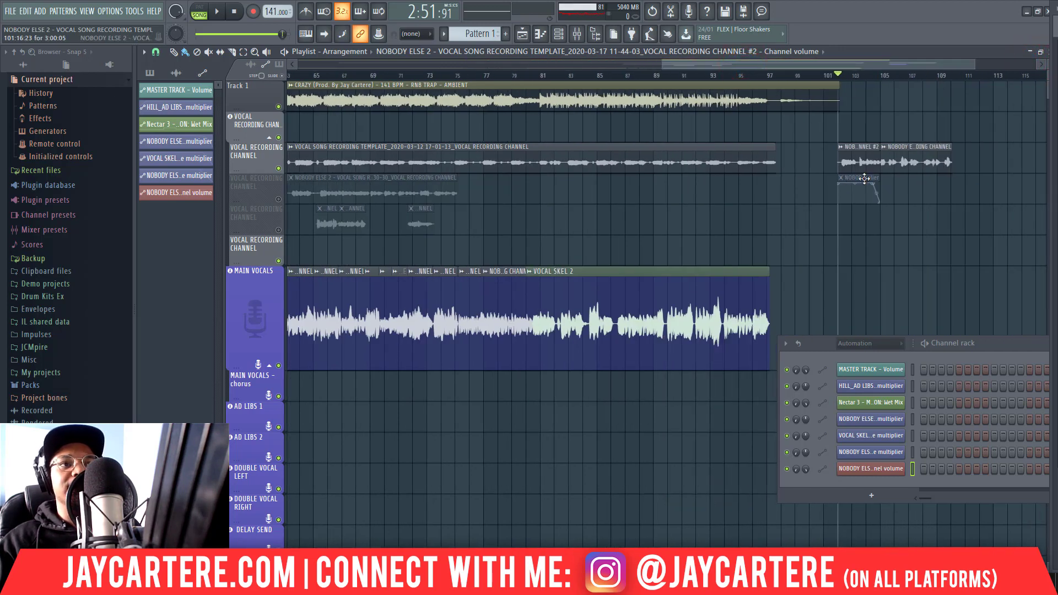
right_click(862, 182)
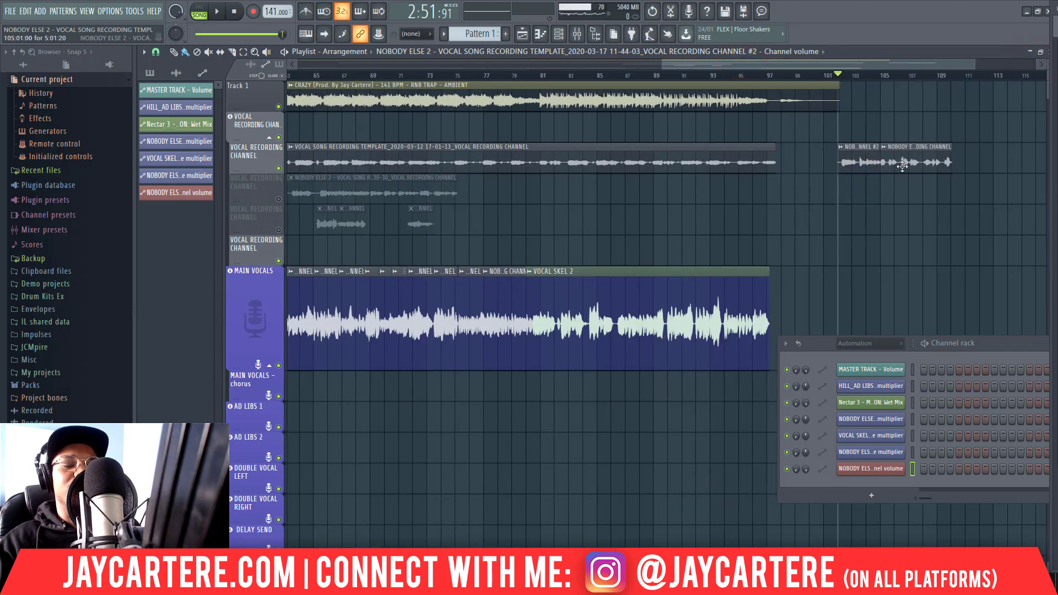
right_click(950, 157)
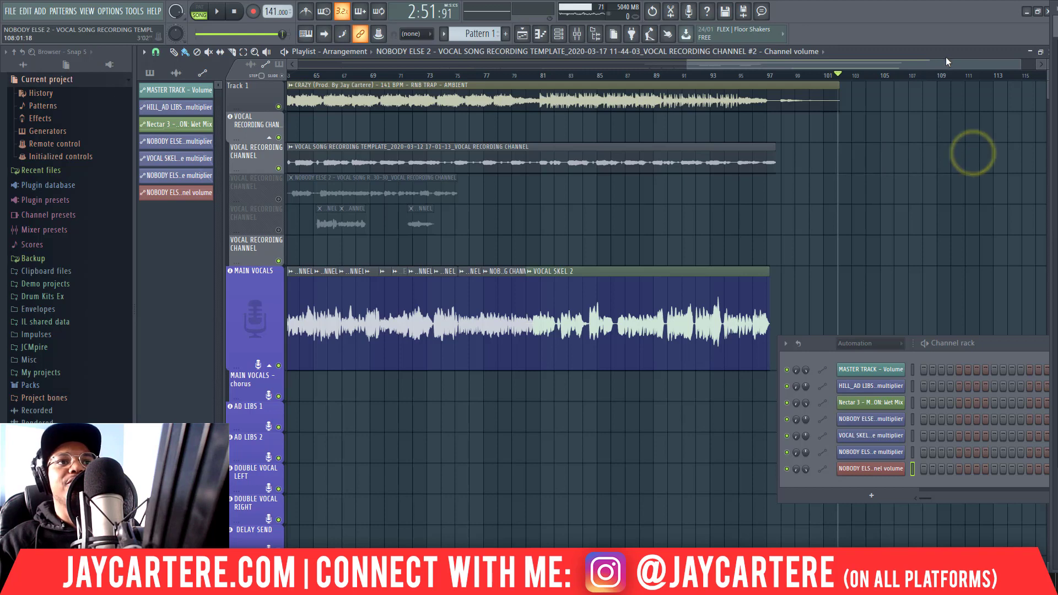
Step: Create a volume automation clip for the VOCAL SKEL 2 #2 clip at the song's start and move it to the track above
drag(943, 64, 919, 69)
drag(666, 65, 300, 64)
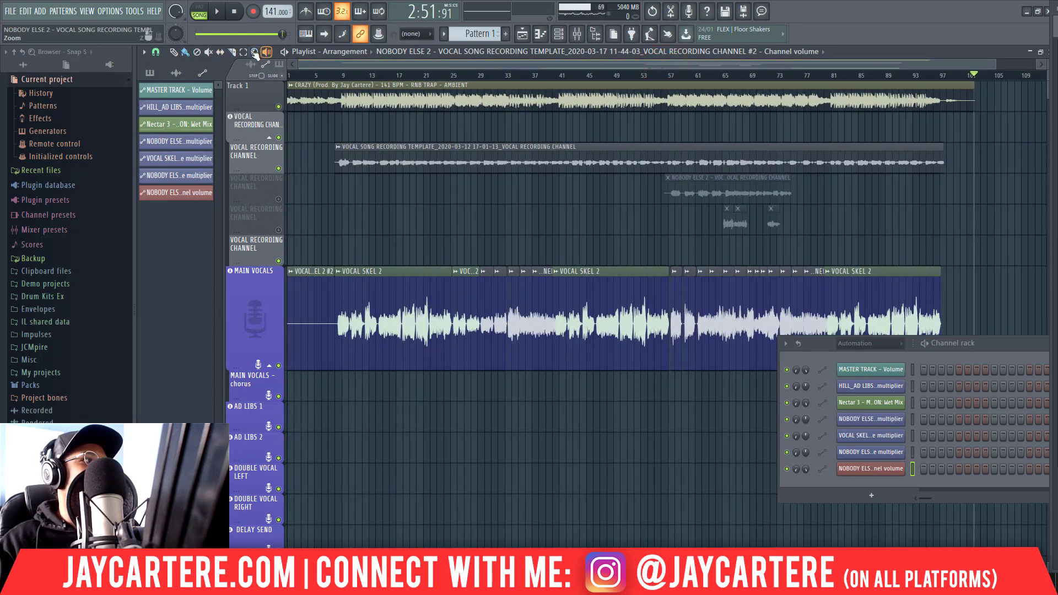
click(556, 66)
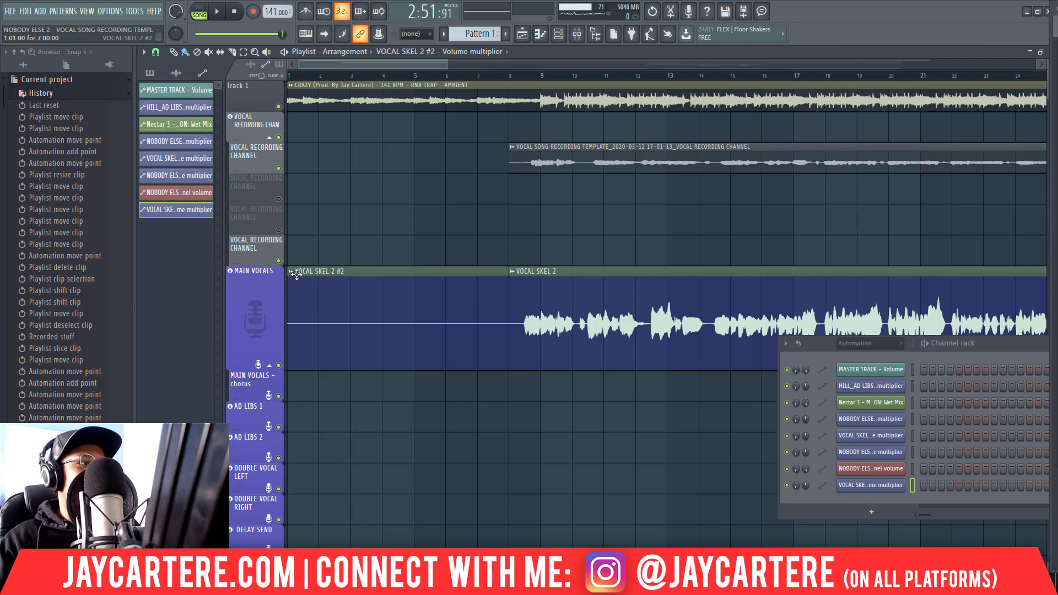
click(293, 274)
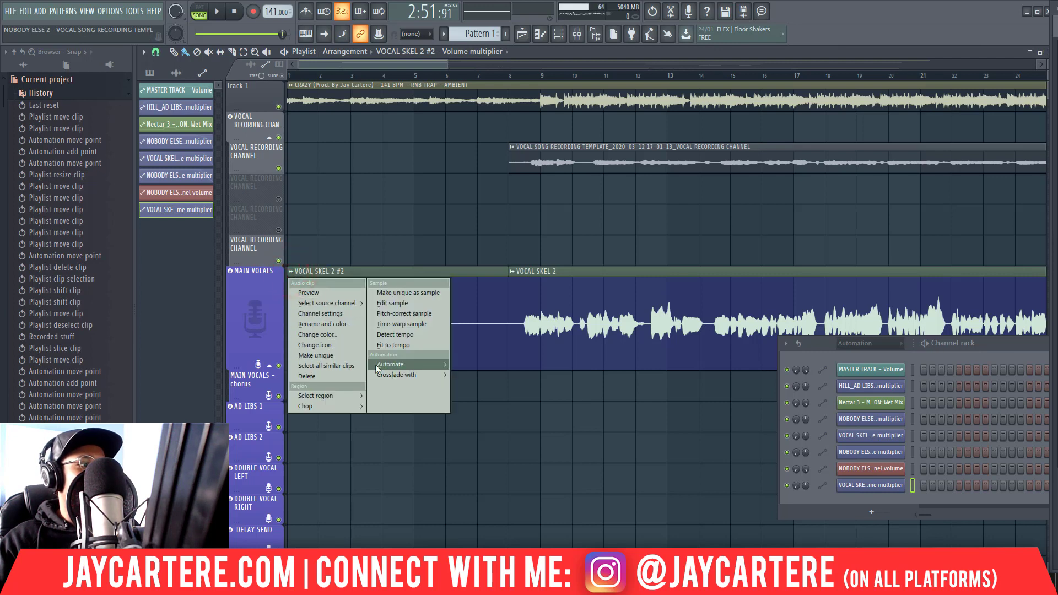
mouse_move(403, 366)
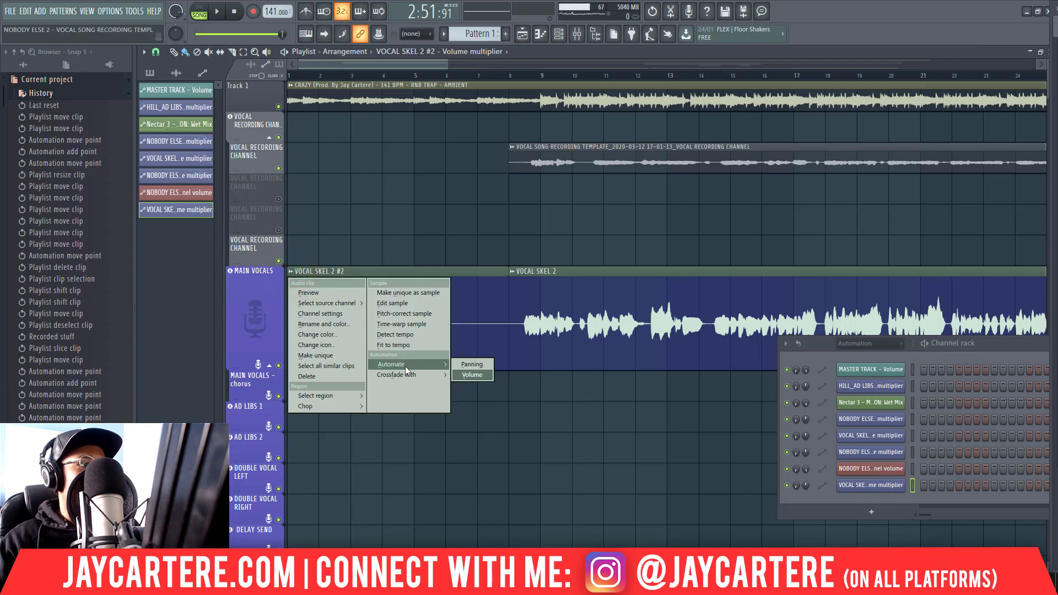
click(466, 376)
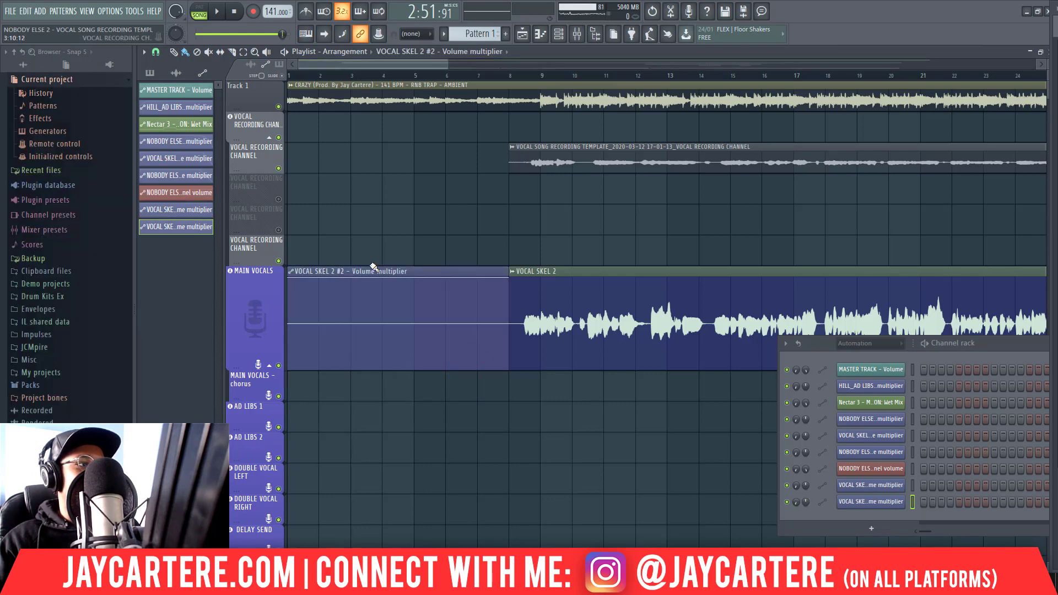
drag(371, 271, 373, 229)
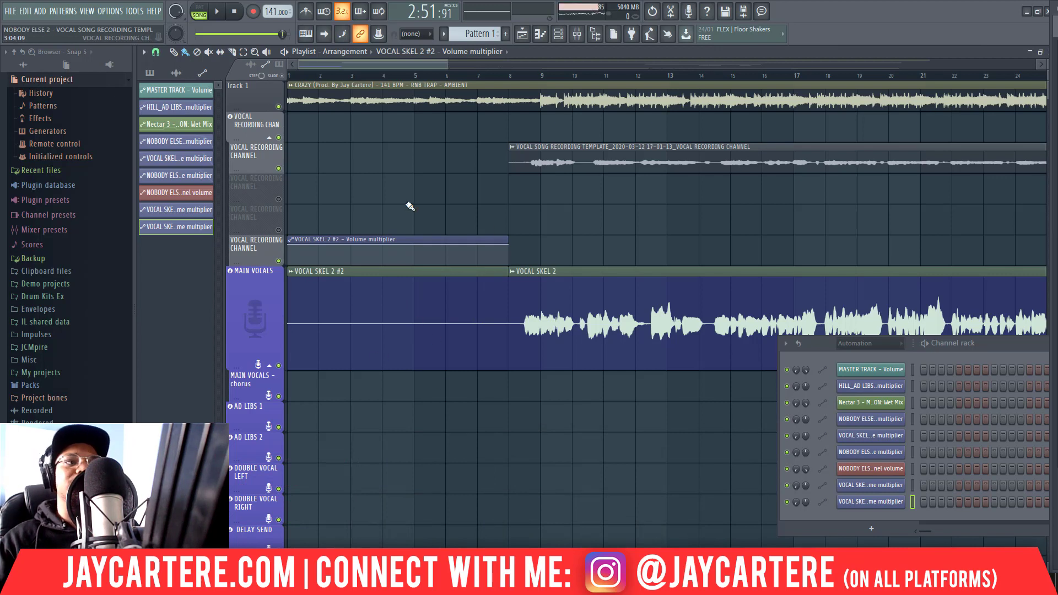
Step: Place the volume automation clip back over VOCAL SKEL 2 #2 and shape a fade-out from bar 6 to the clip's end
mouse_move(439, 235)
mouse_down()
mouse_move(430, 306)
mouse_move(430, 226)
mouse_up()
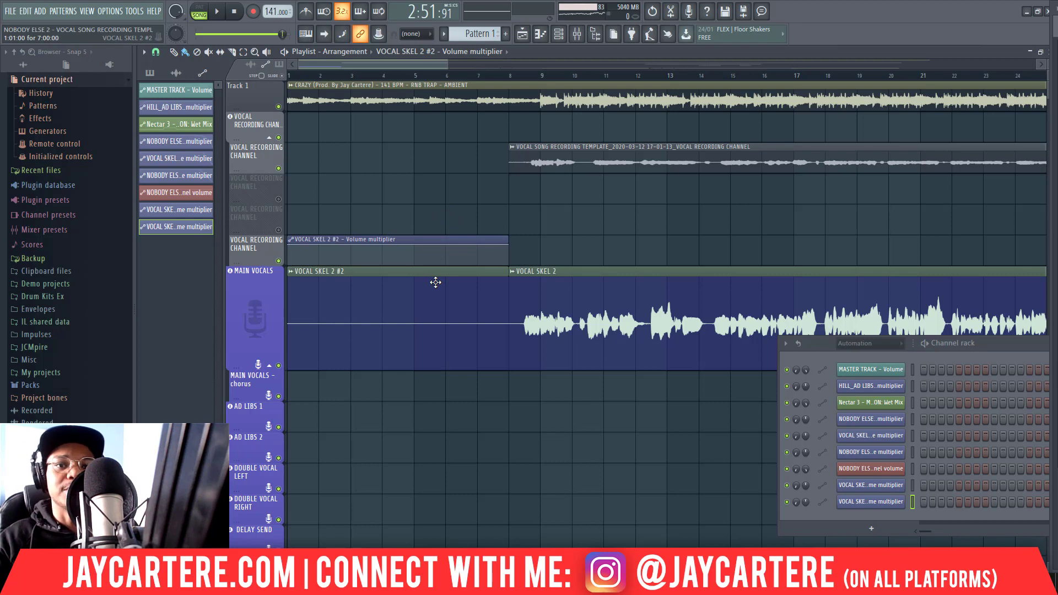
drag(443, 238, 441, 319)
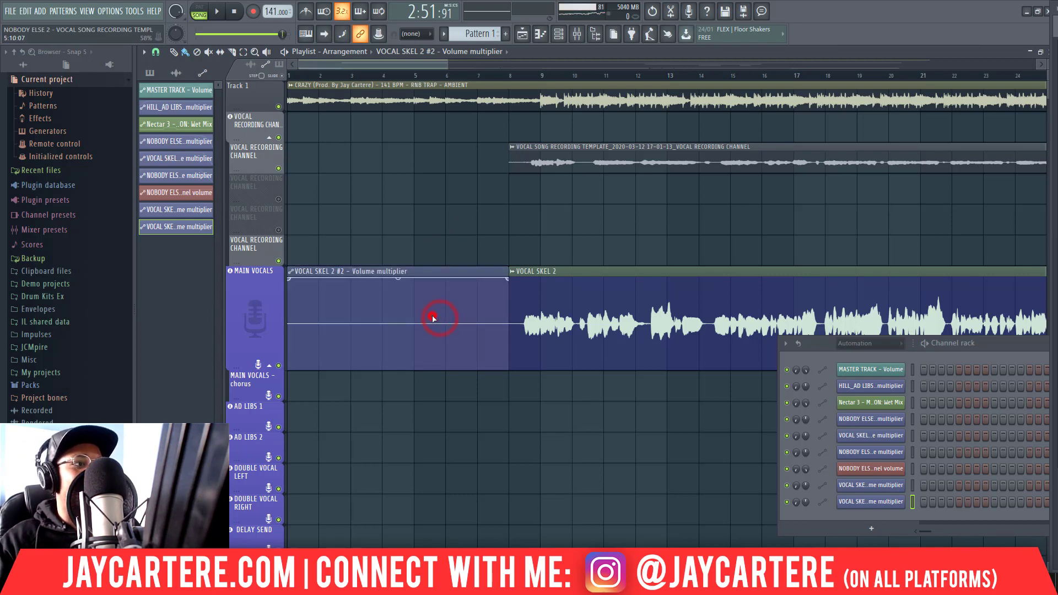
drag(442, 278, 507, 351)
click(456, 277)
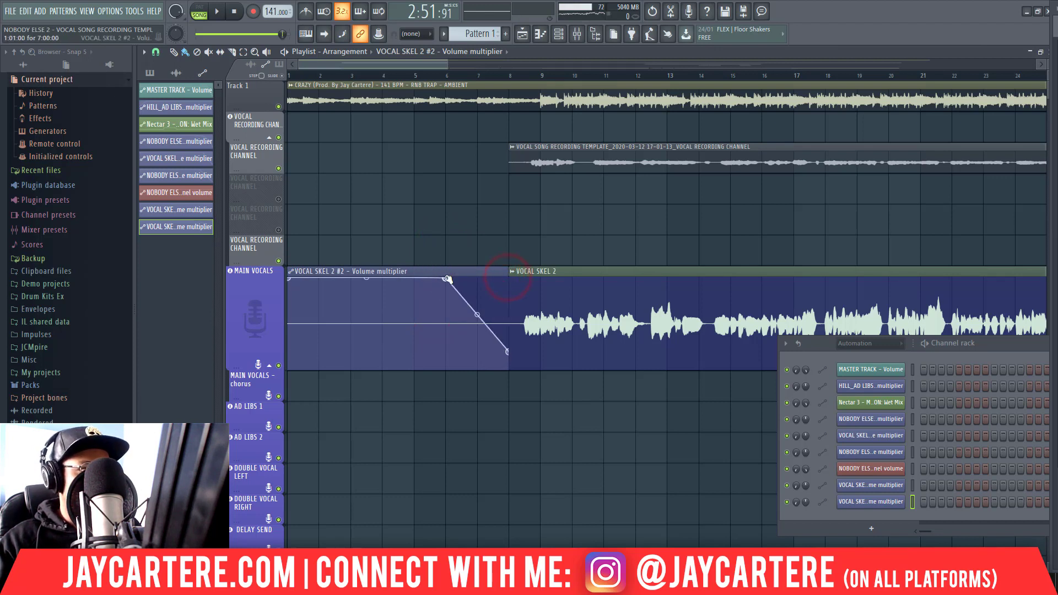
Step: Move the fade-out automation clip to the track above Main Vocals and delete it from the playlist
drag(445, 278, 452, 251)
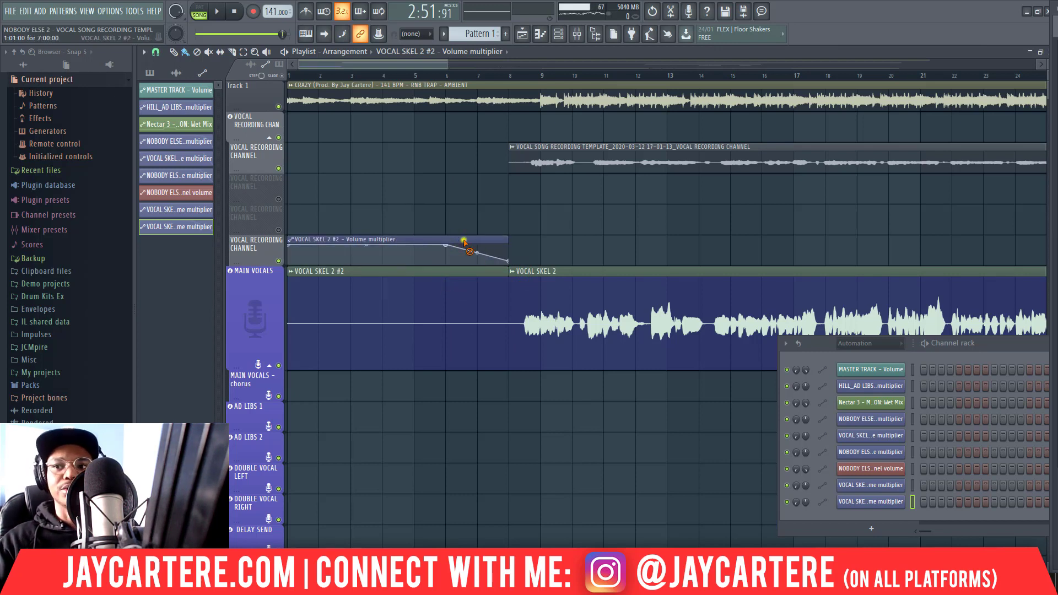
right_click(464, 243)
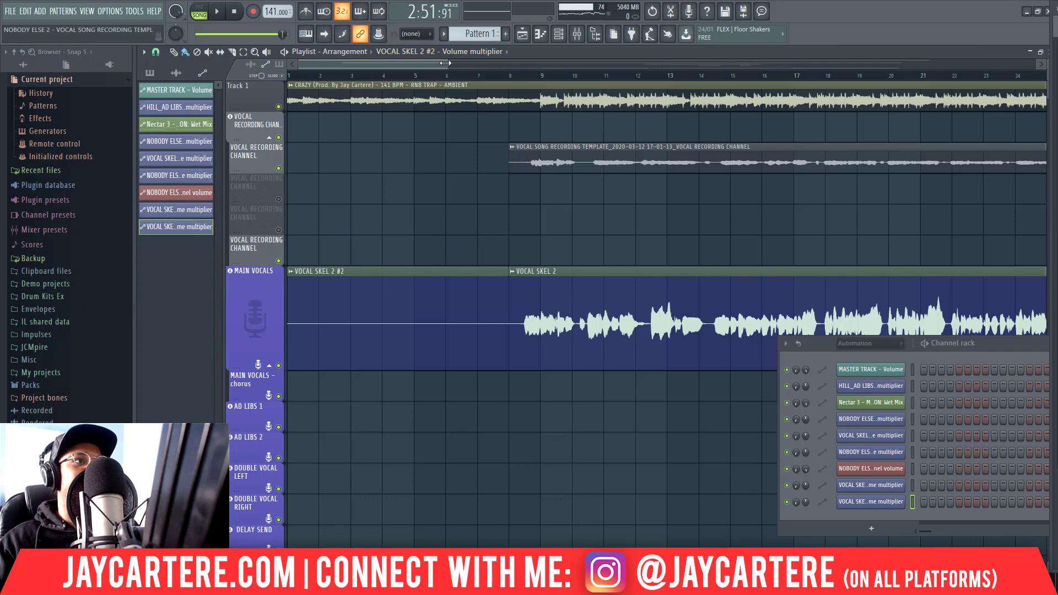
drag(445, 63, 1036, 63)
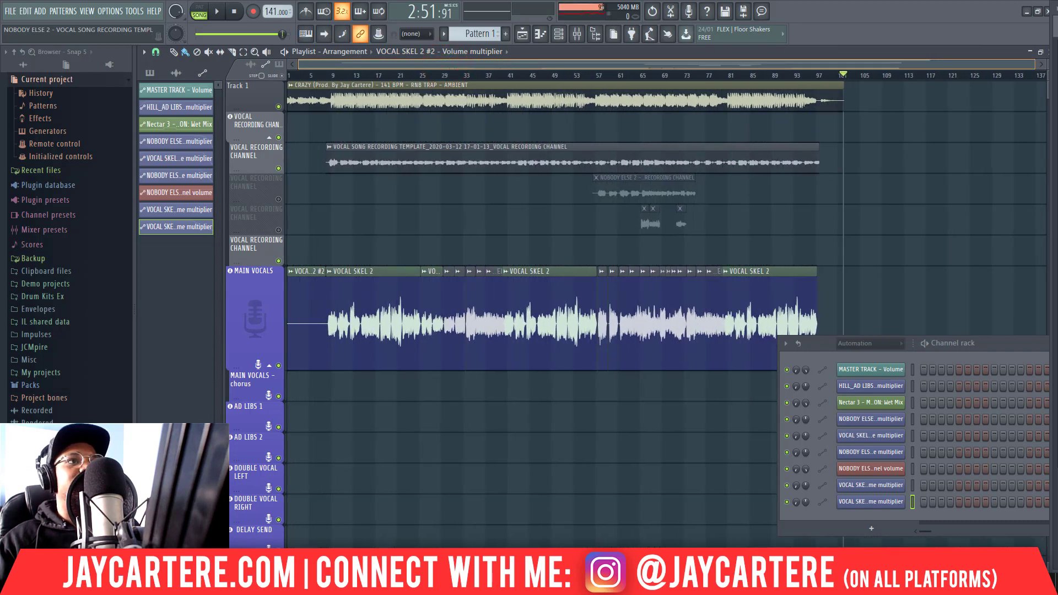